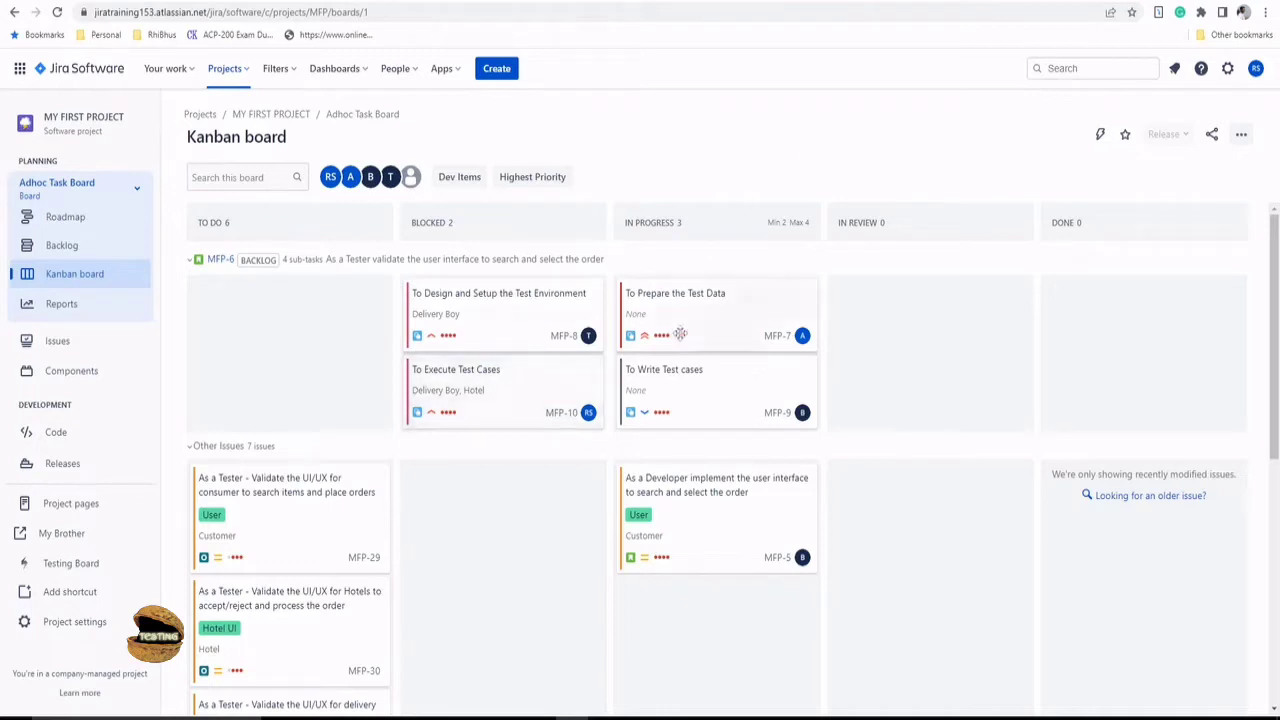
- Scroll the Adhoc Task Board down and open the hotel UI/UX validation story MFP-30
scroll(463, 538, "down", 1)
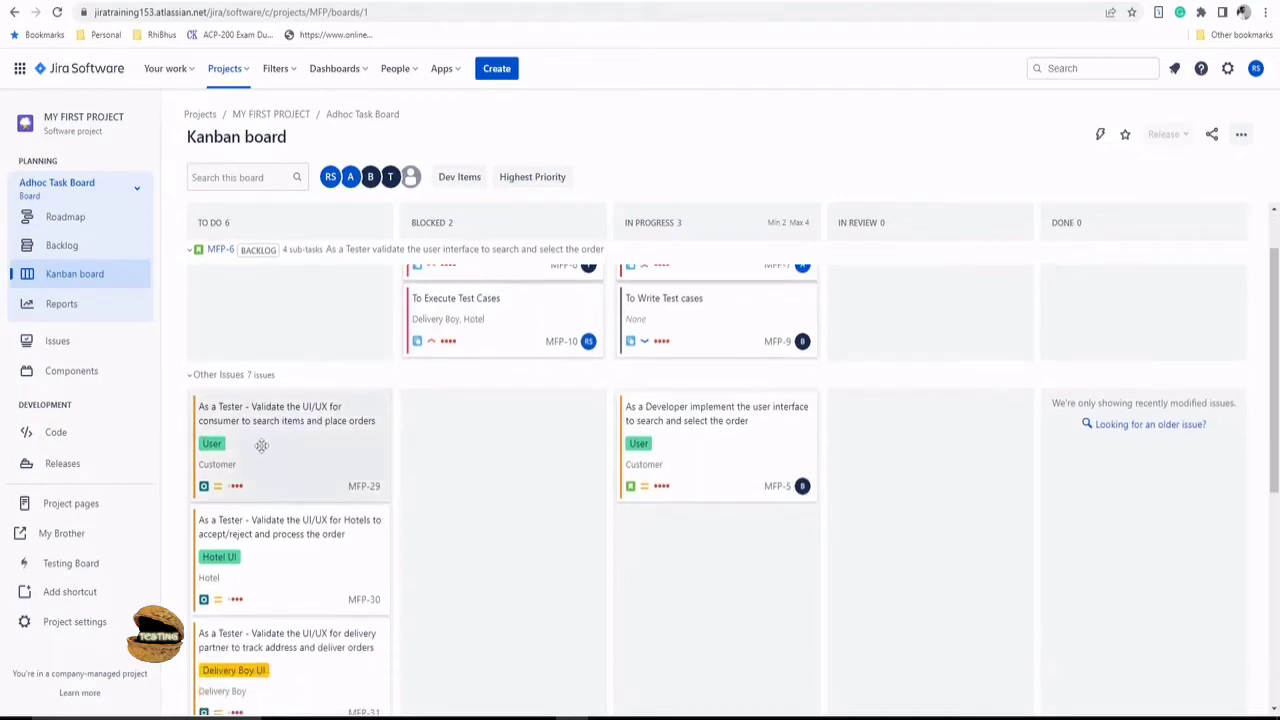
left_click(266, 569)
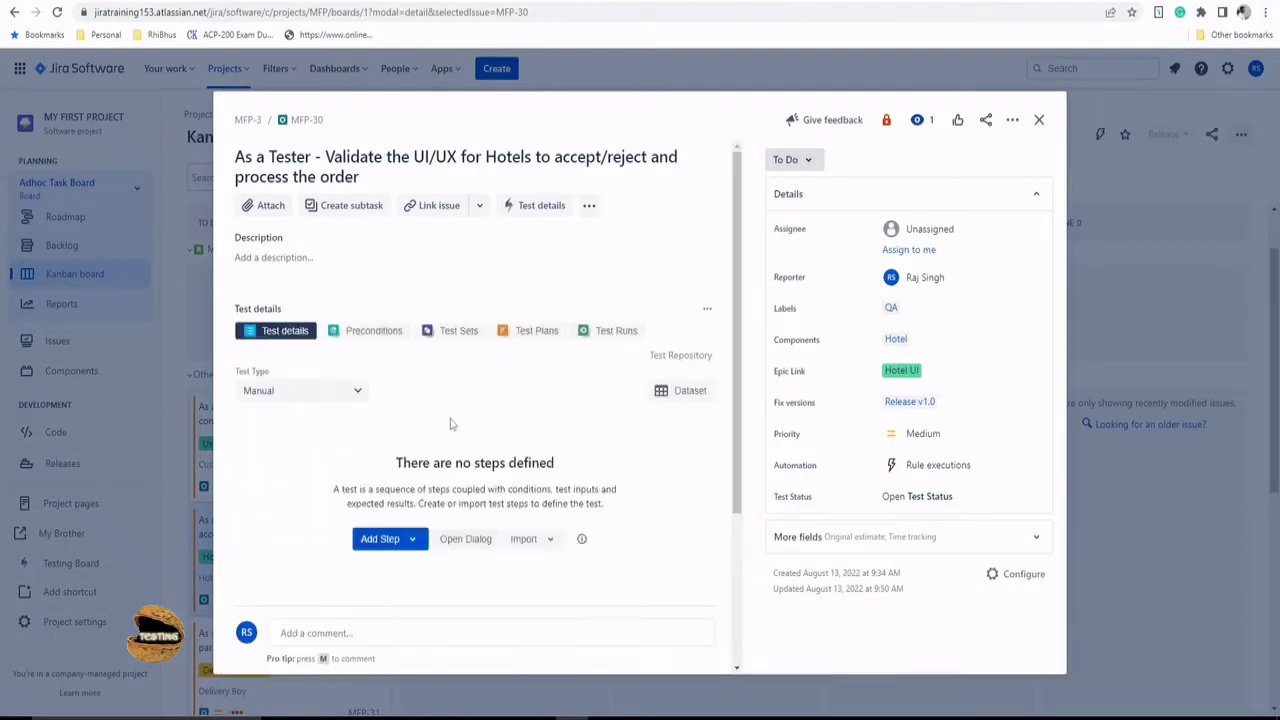
scroll(561, 472, "down", 2)
left_click(380, 445)
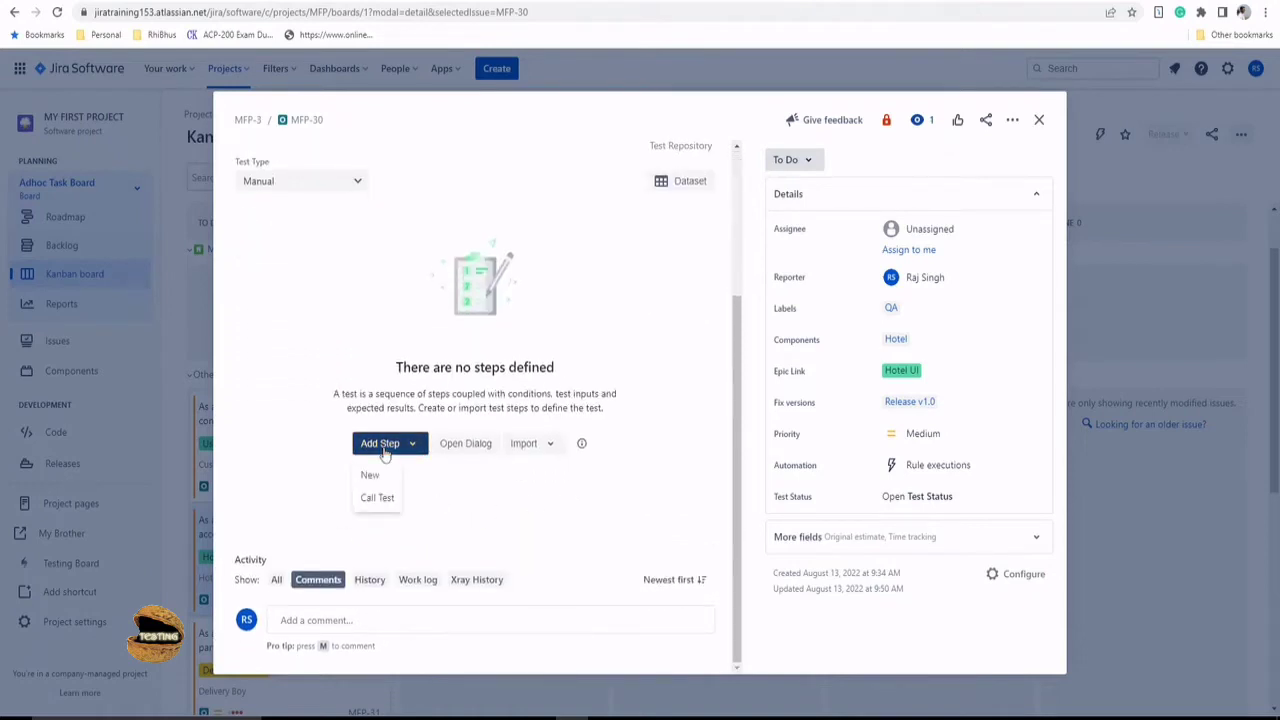
left_click(369, 478)
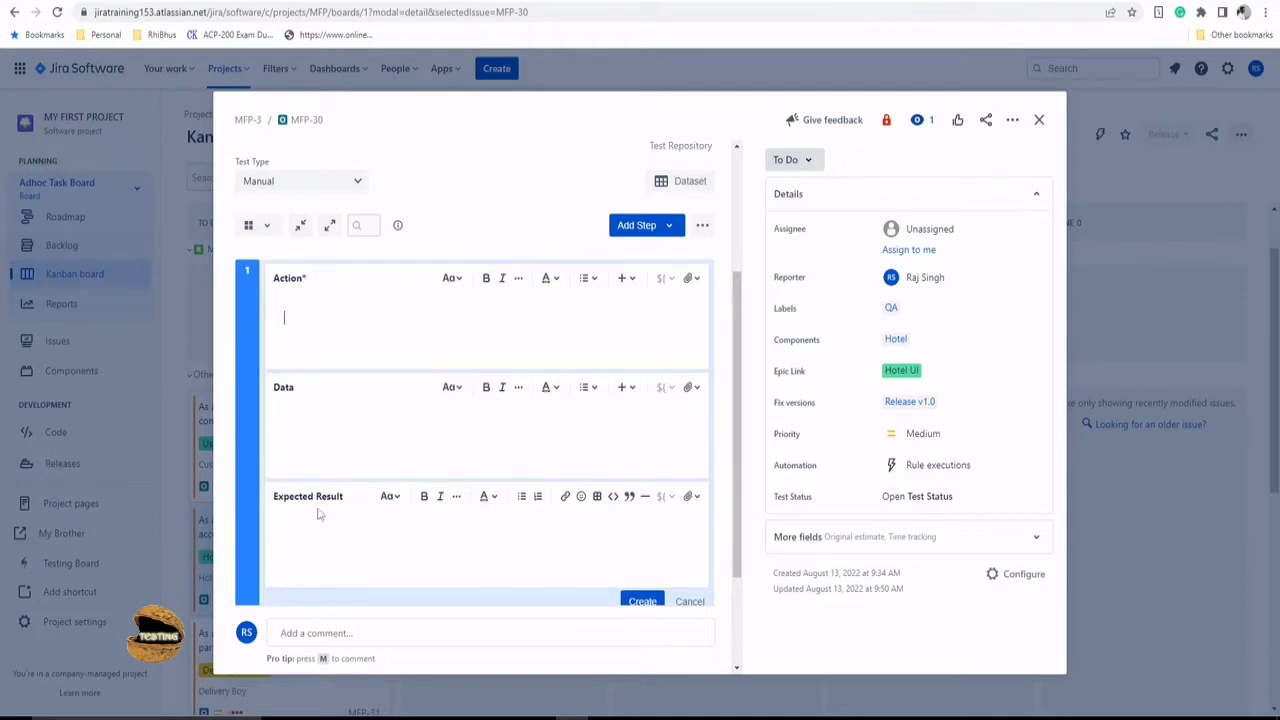
scroll(313, 515, "down", 1)
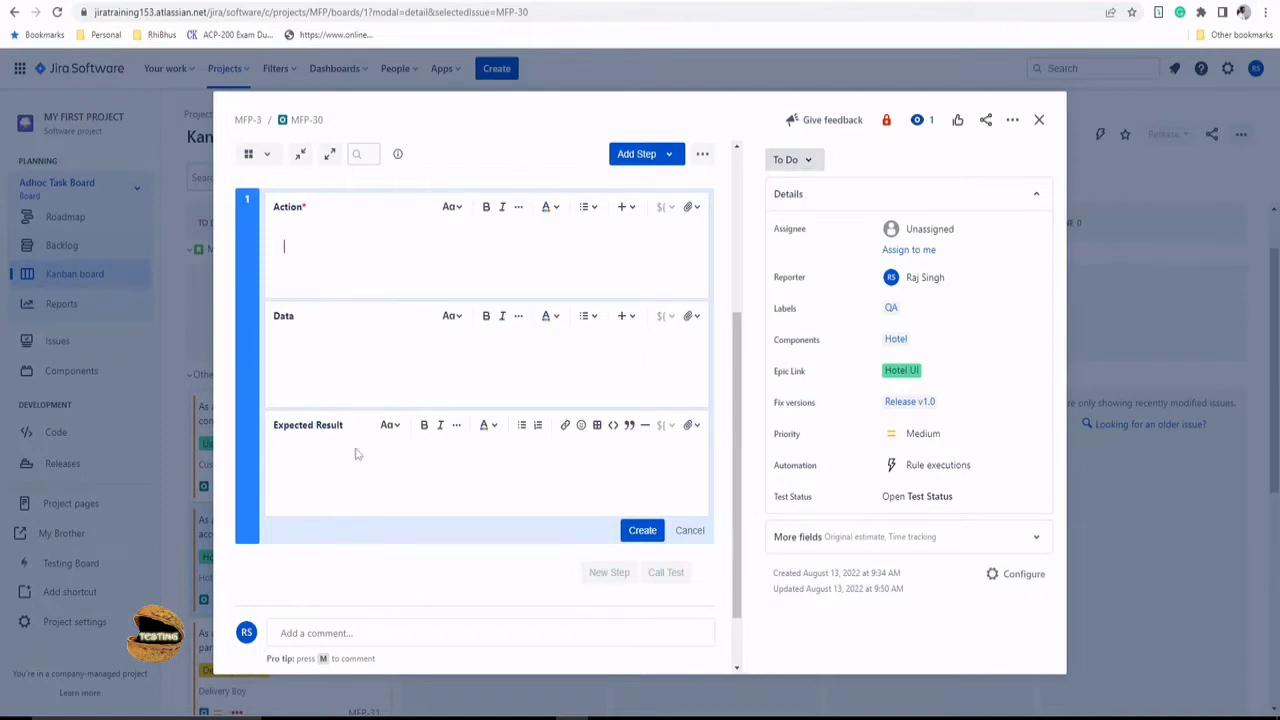
left_click(1037, 127)
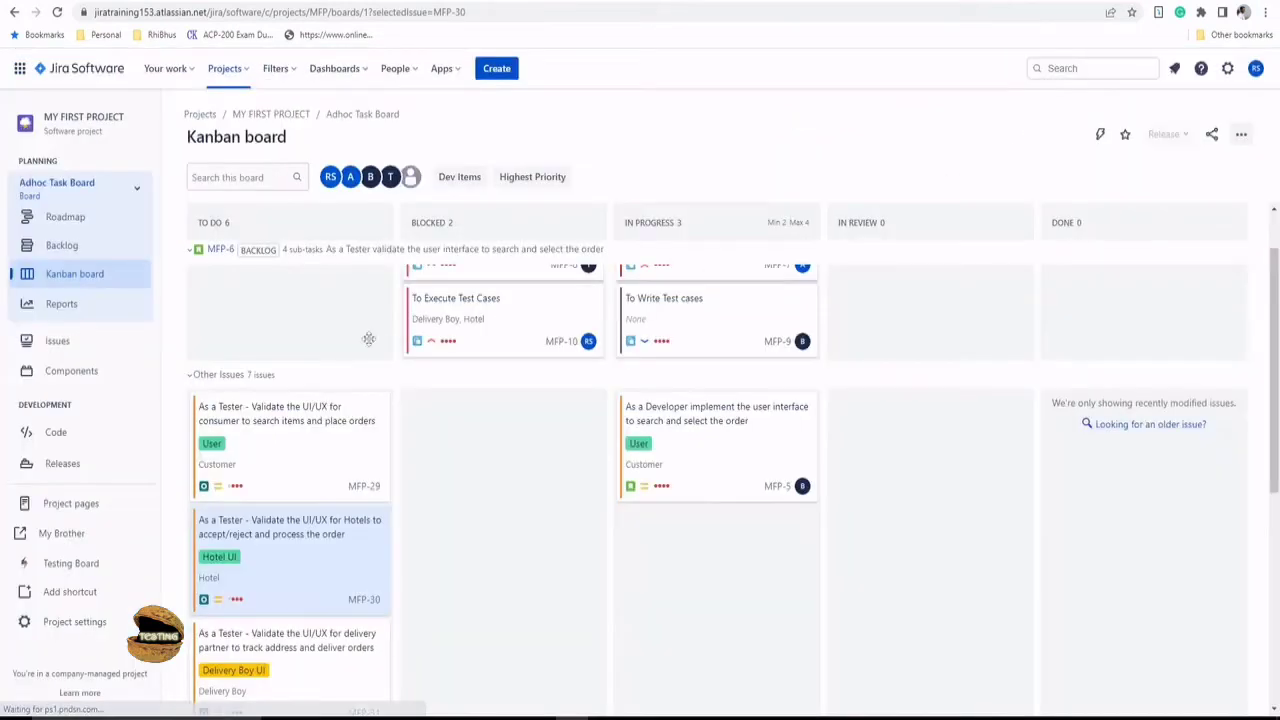
- Go to Project settings > Apps > Xray Settings > Test Step Fields and start a new field
left_click(66, 624)
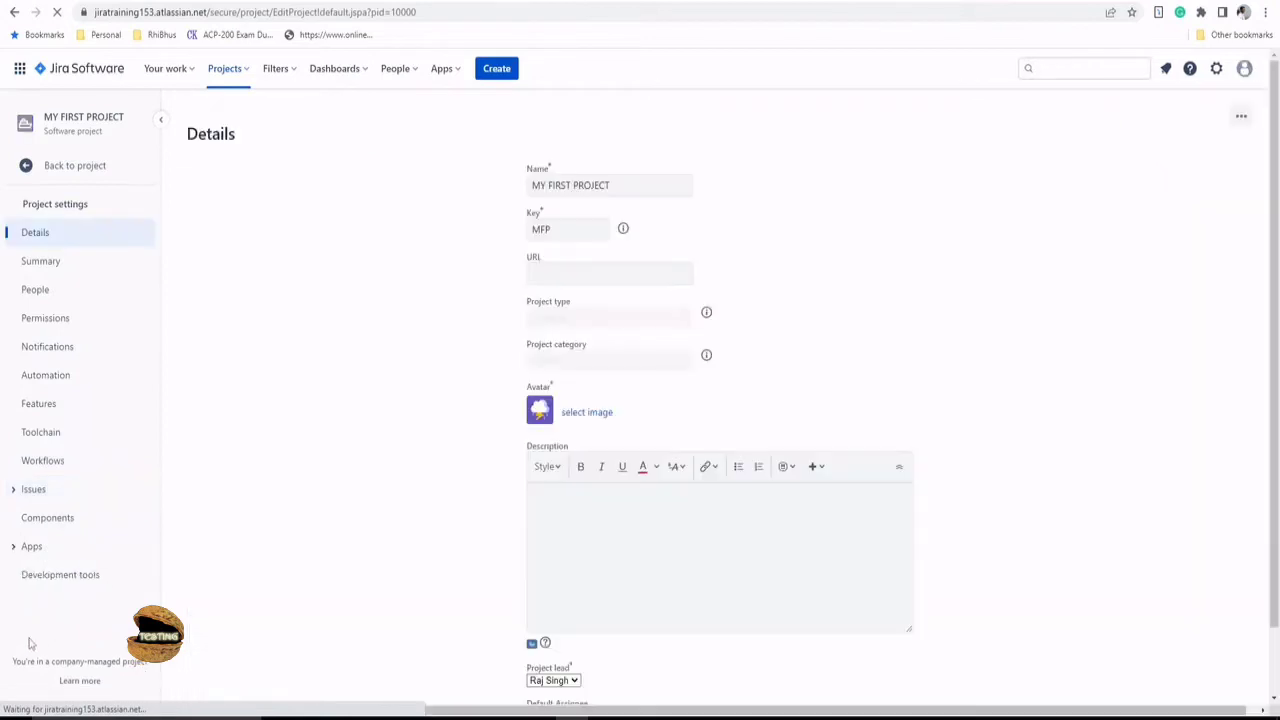
left_click(22, 546)
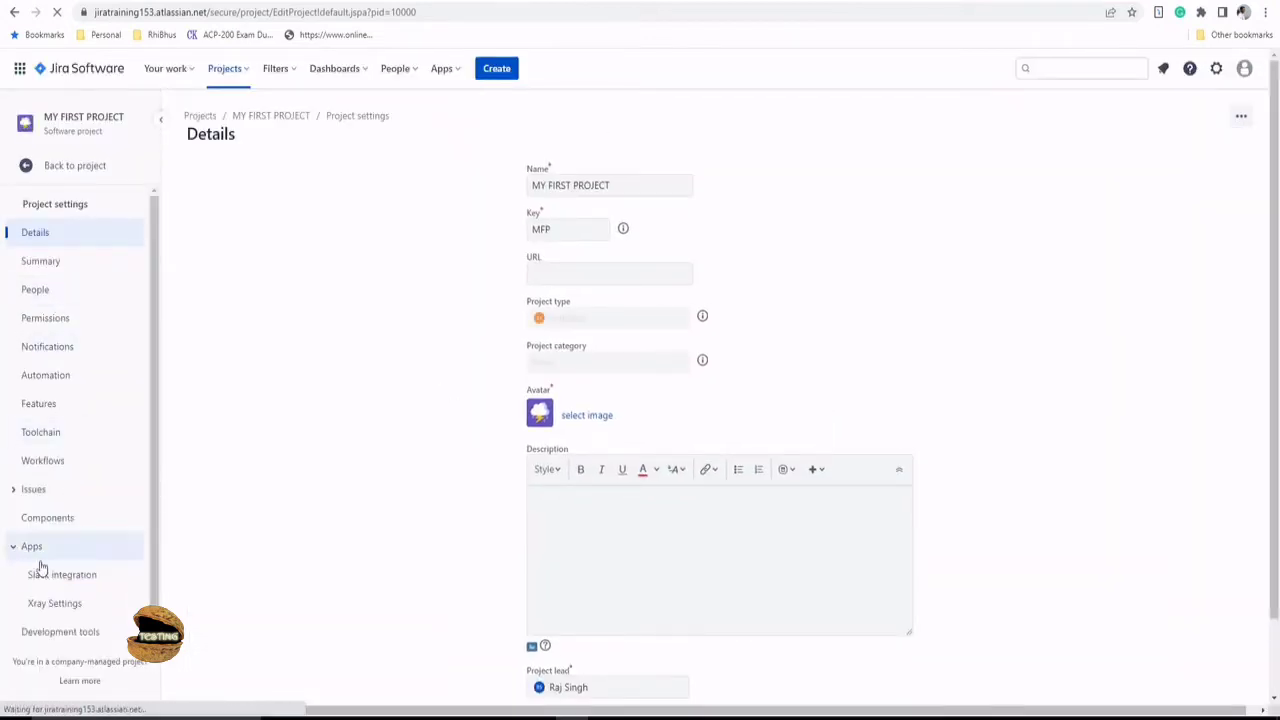
left_click(57, 604)
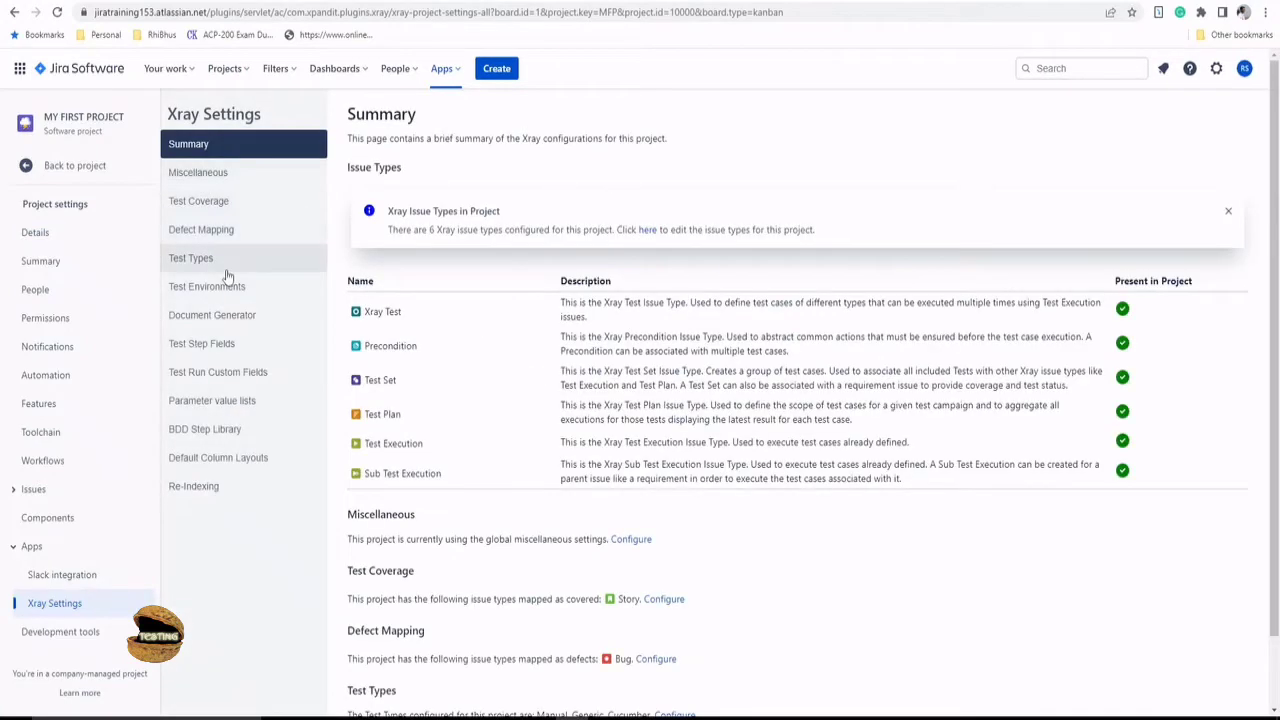
left_click(207, 345)
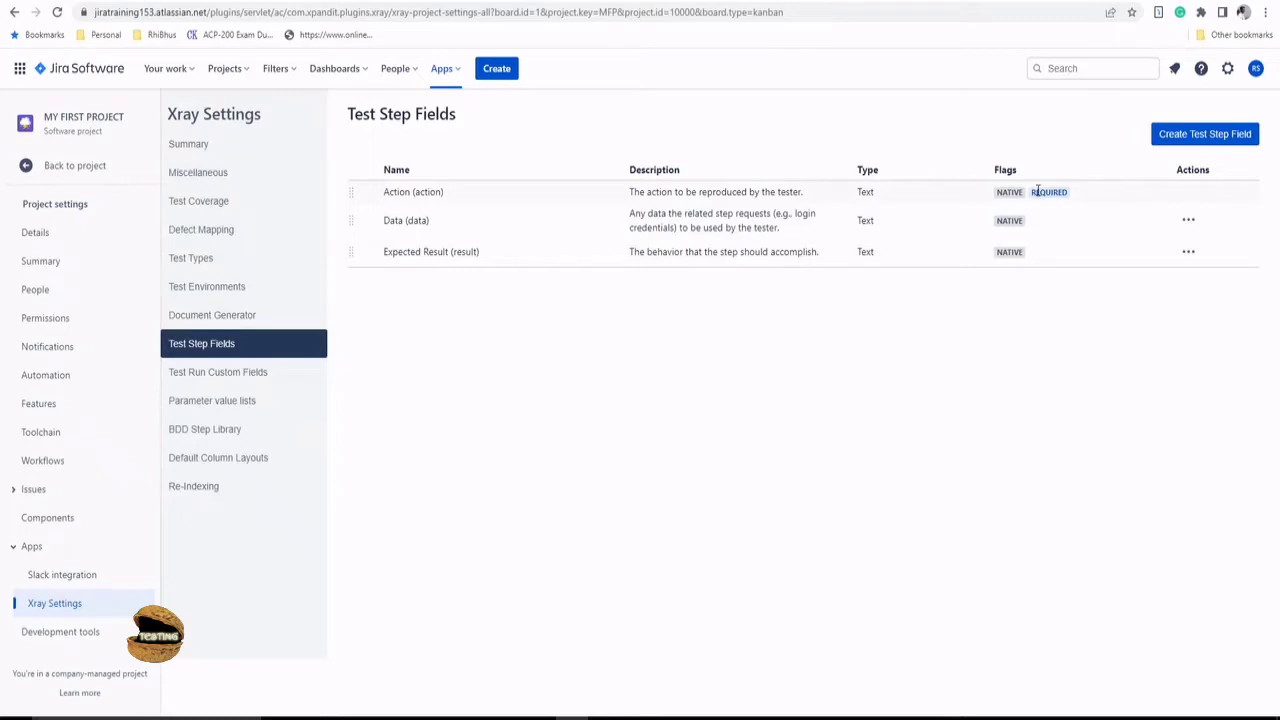
left_click(1222, 140)
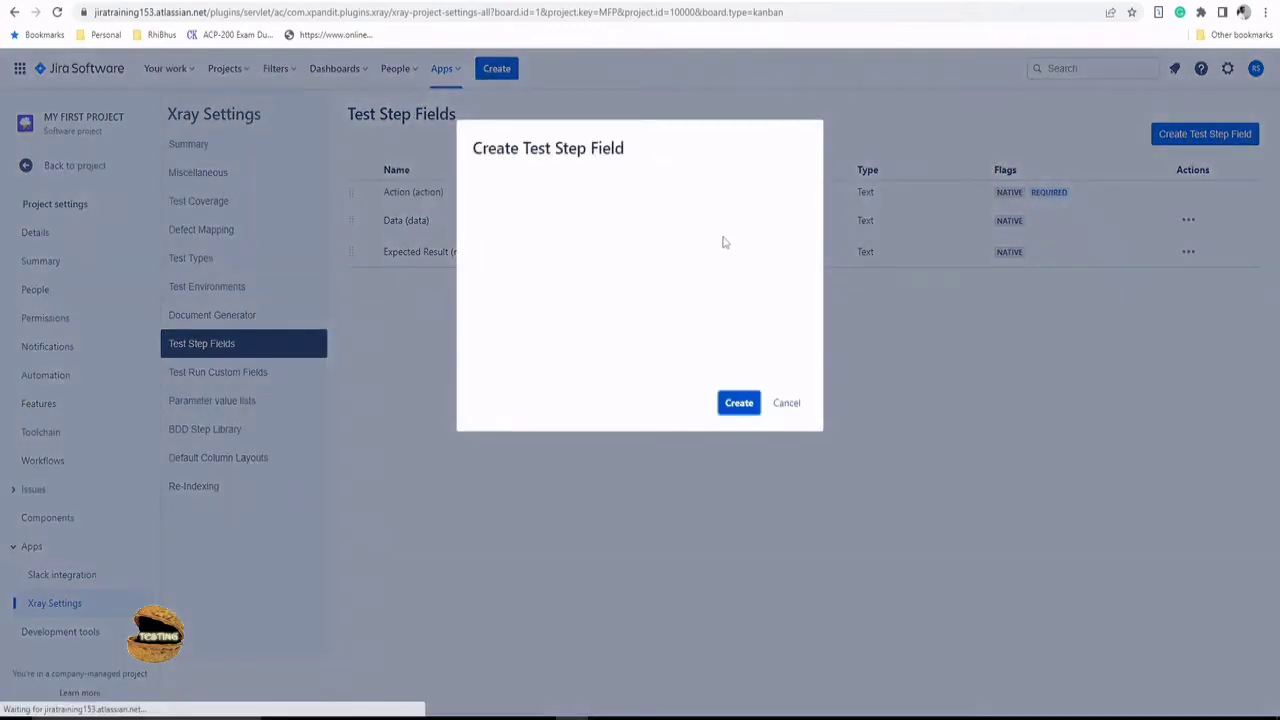
- Set the new test step field's type to Radio Buttons
left_click(717, 210)
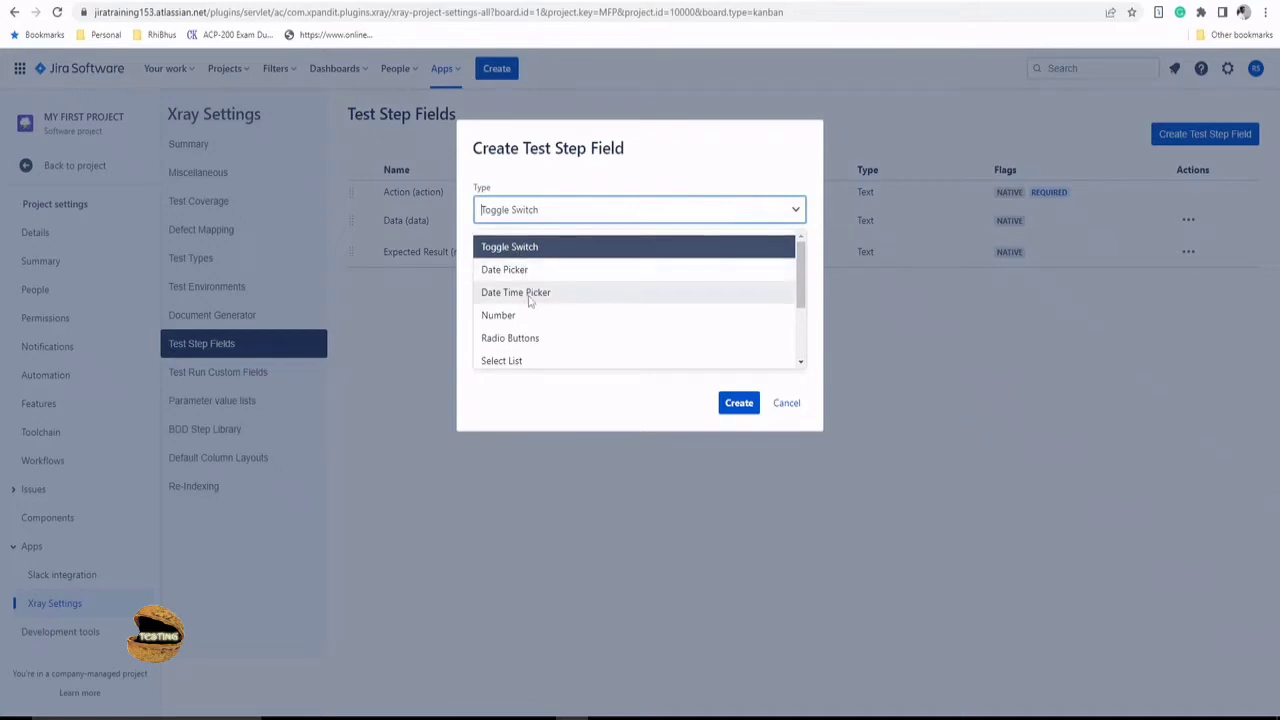
scroll(534, 316, "down", 2)
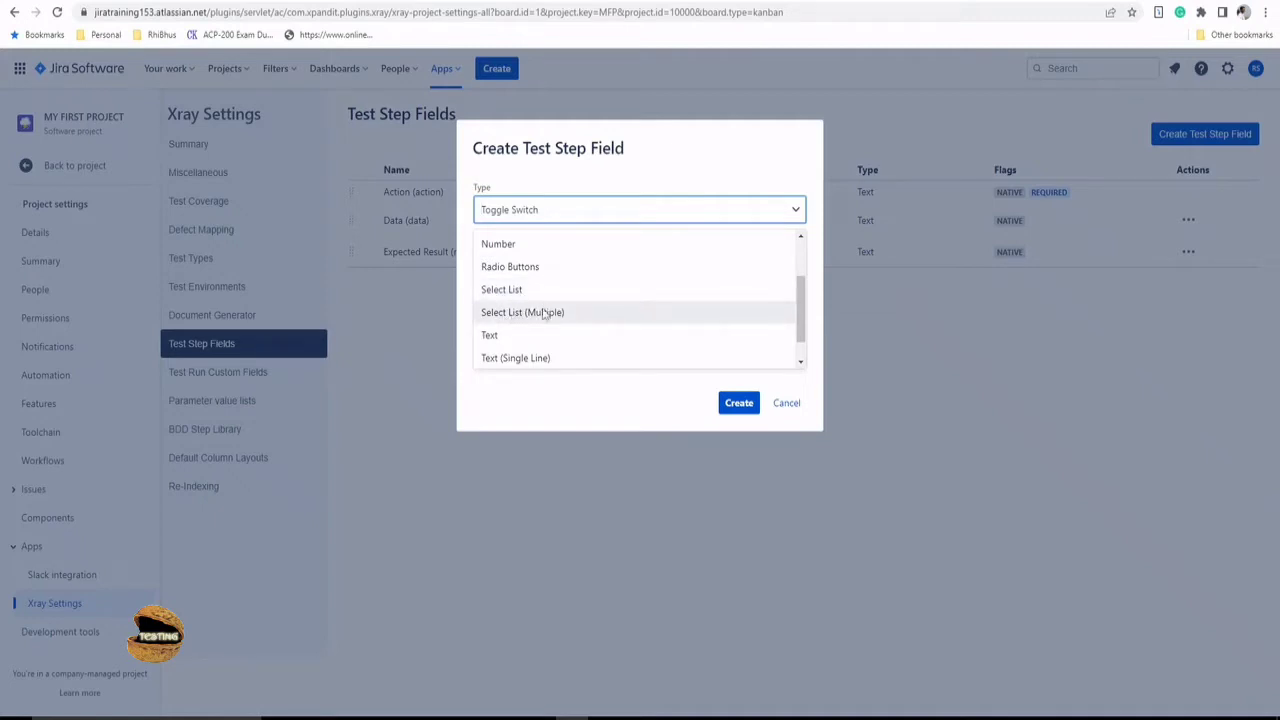
scroll(520, 346, "down", 1)
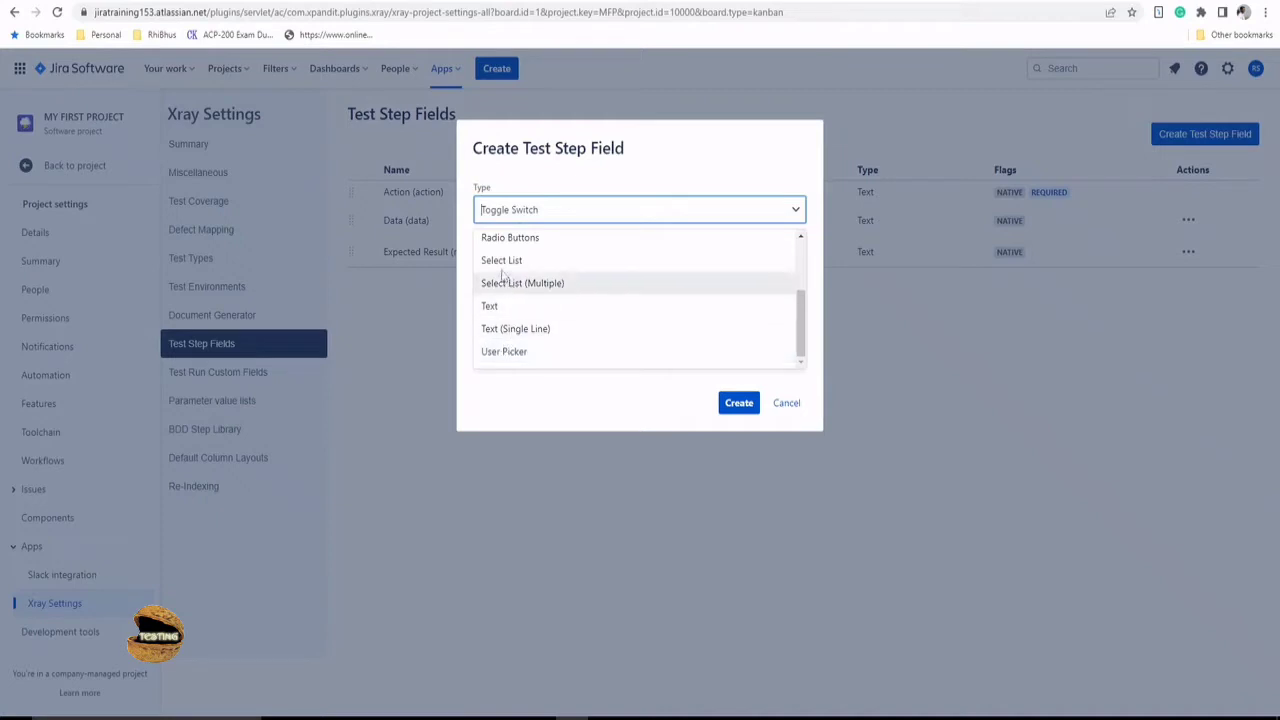
scroll(557, 322, "up", 1)
scroll(556, 322, "up", 3)
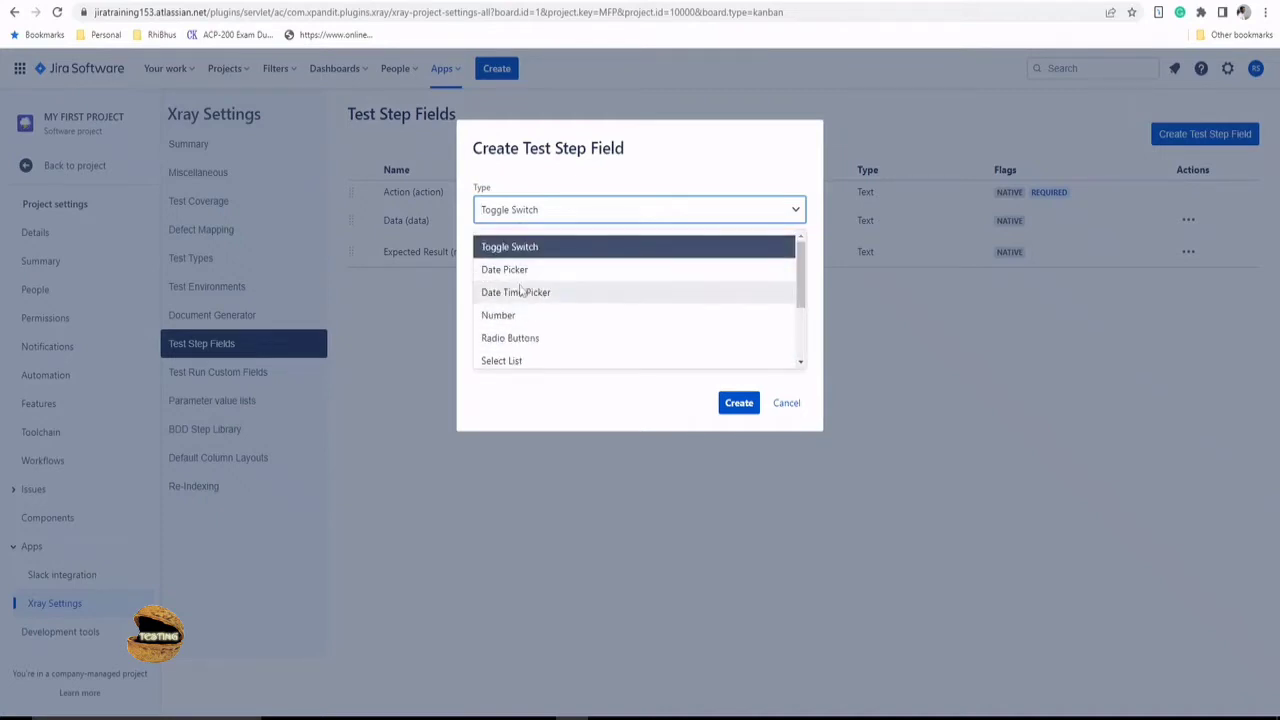
left_click(538, 341)
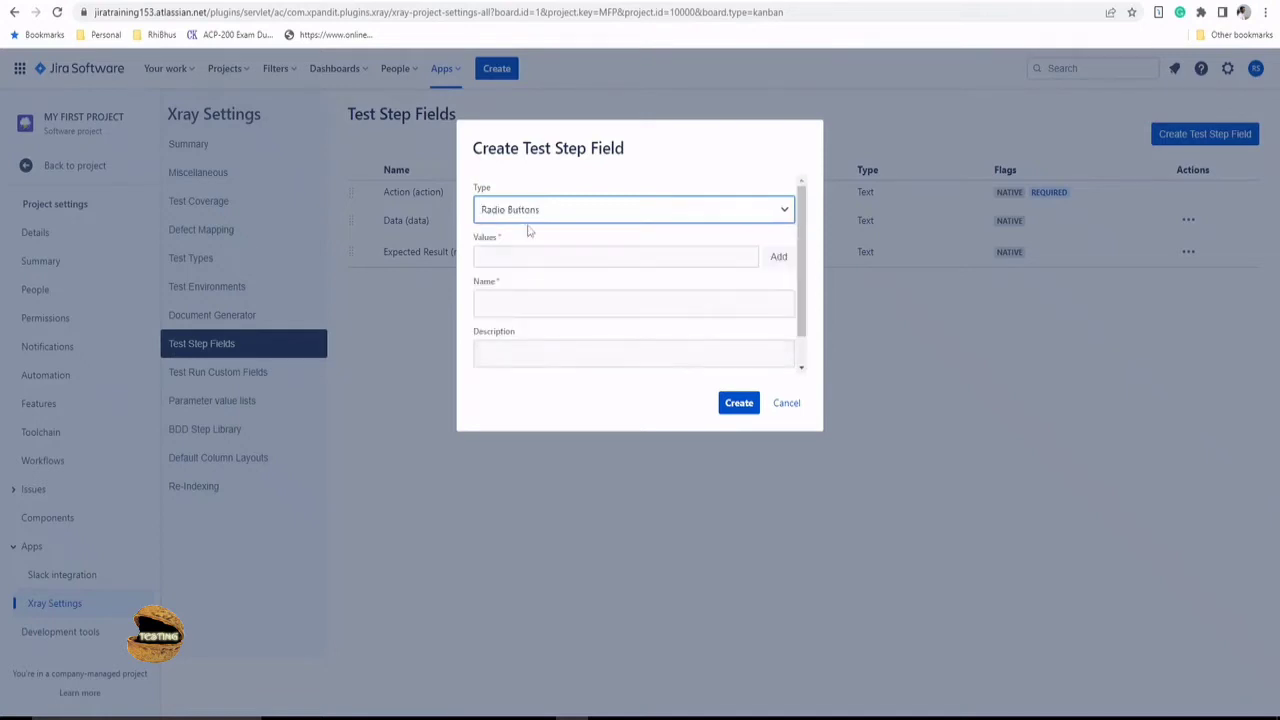
- Add the options Valid and Invalid, name the field Test Type, and create it
left_click(546, 260)
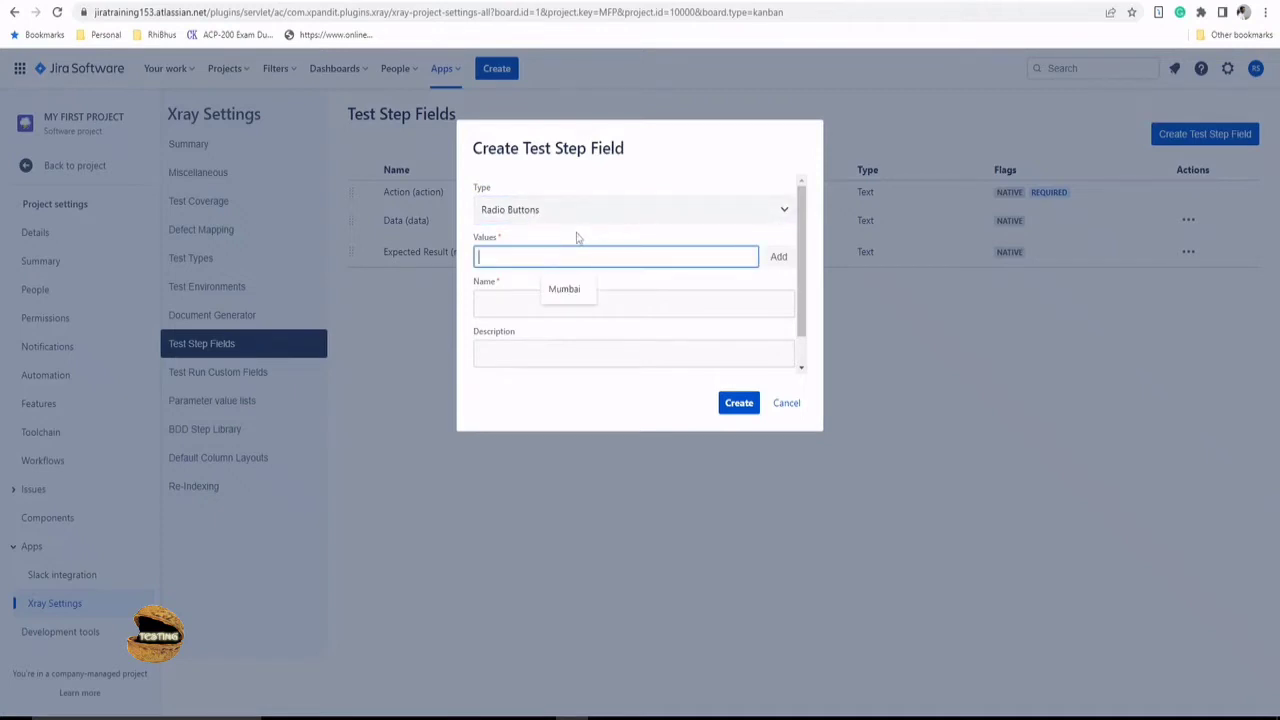
type("Valid")
left_click(779, 259)
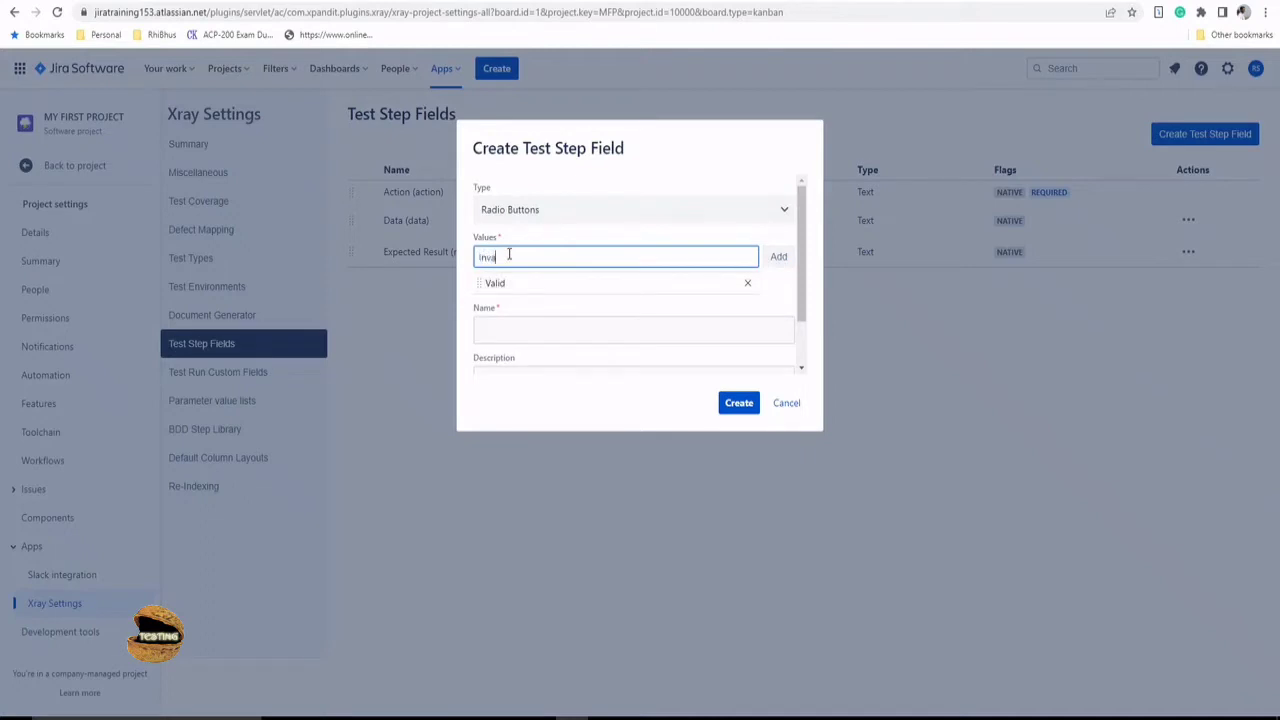
left_click(777, 259)
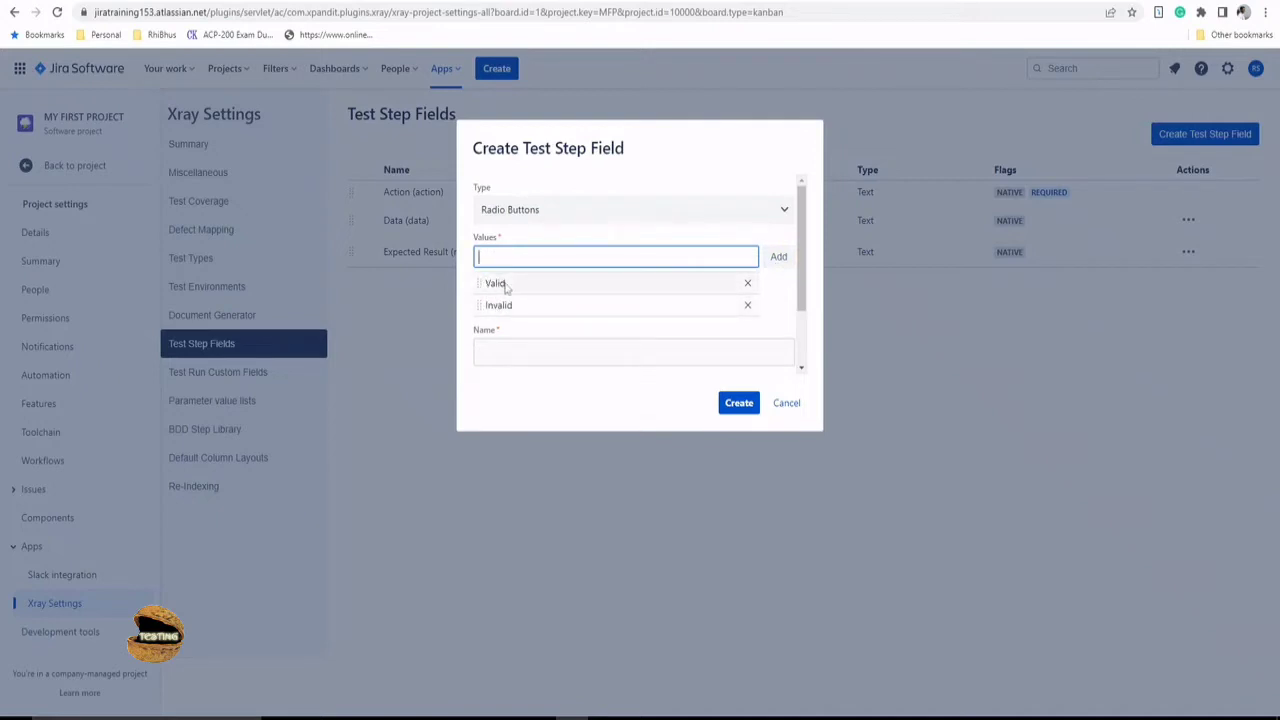
left_click(523, 352)
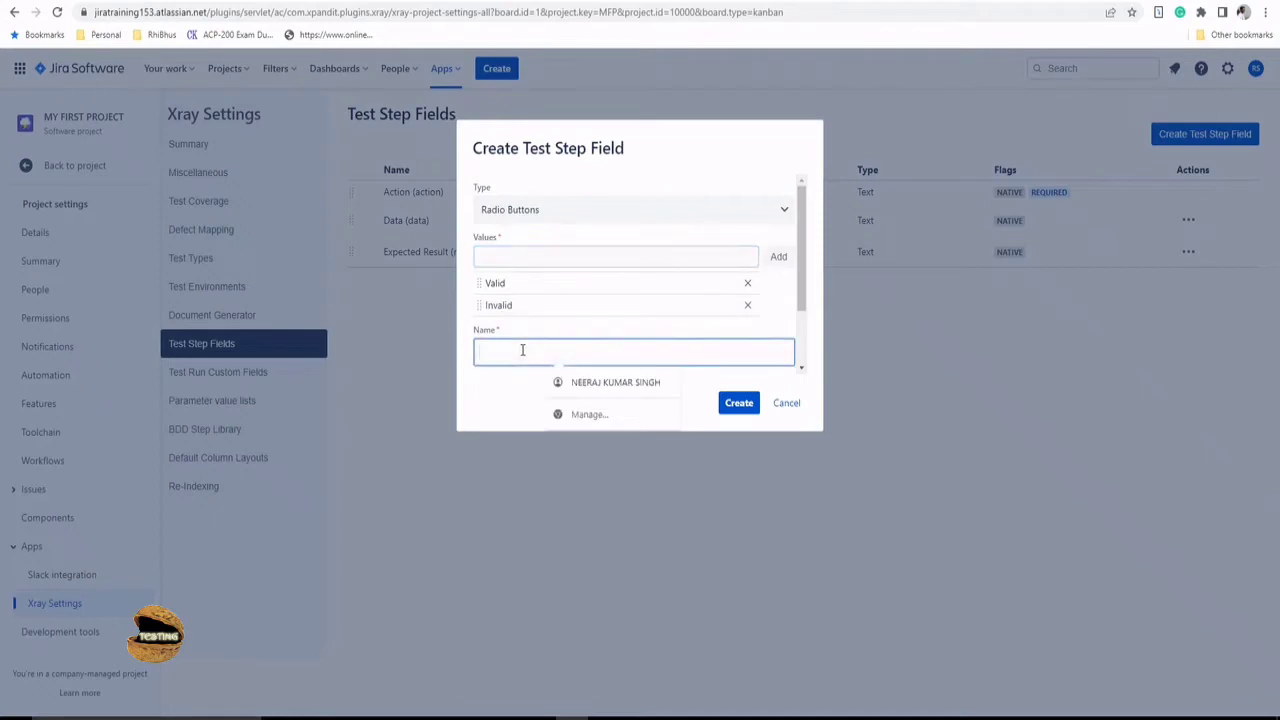
type("Test")
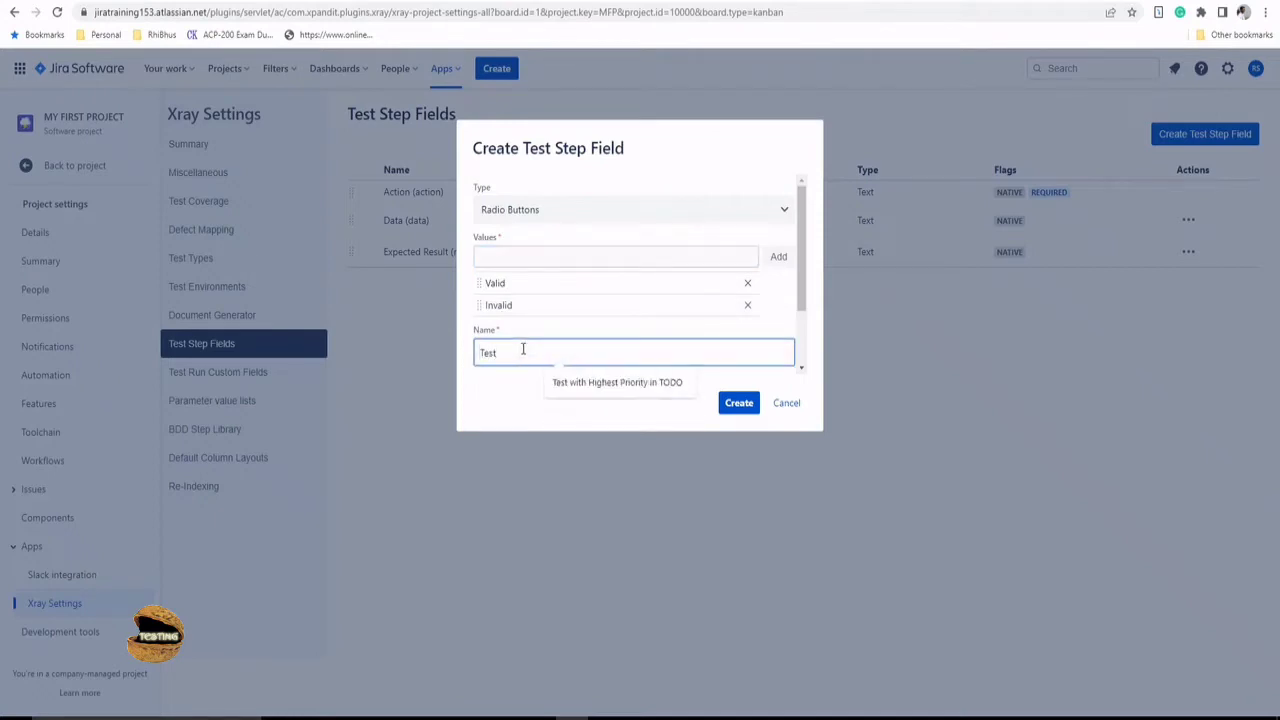
type(" 1")
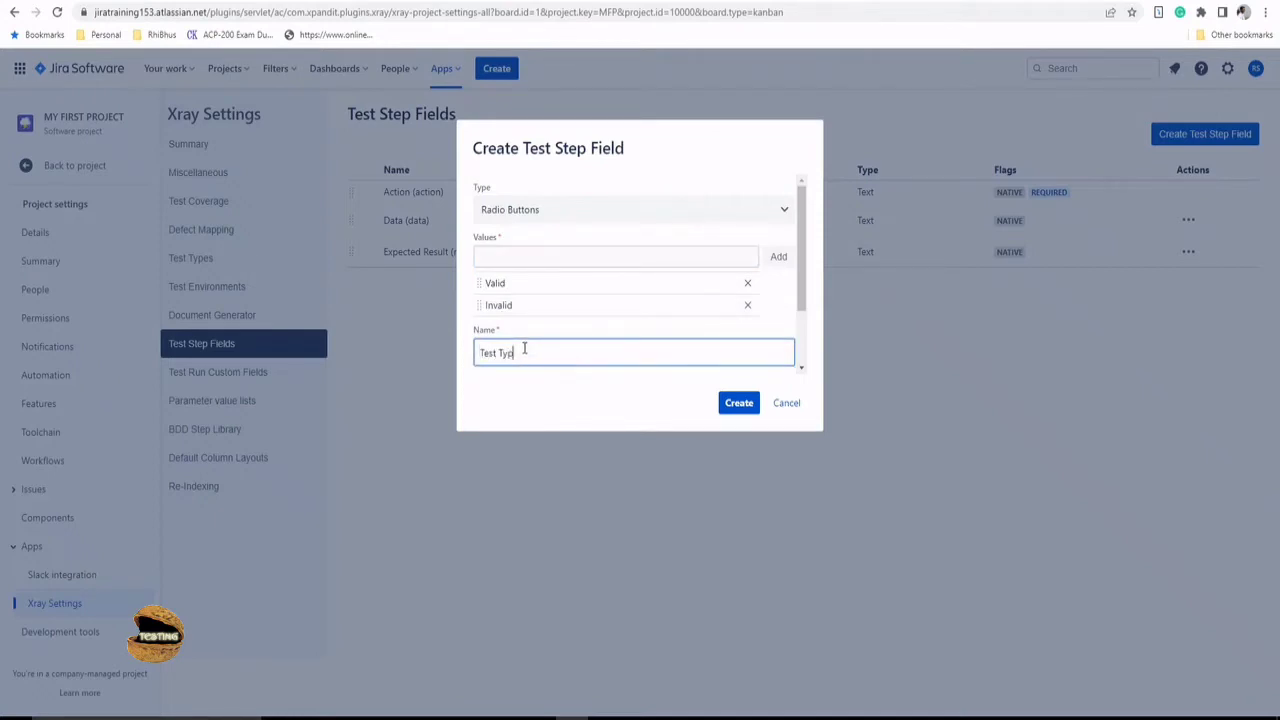
left_click(739, 403)
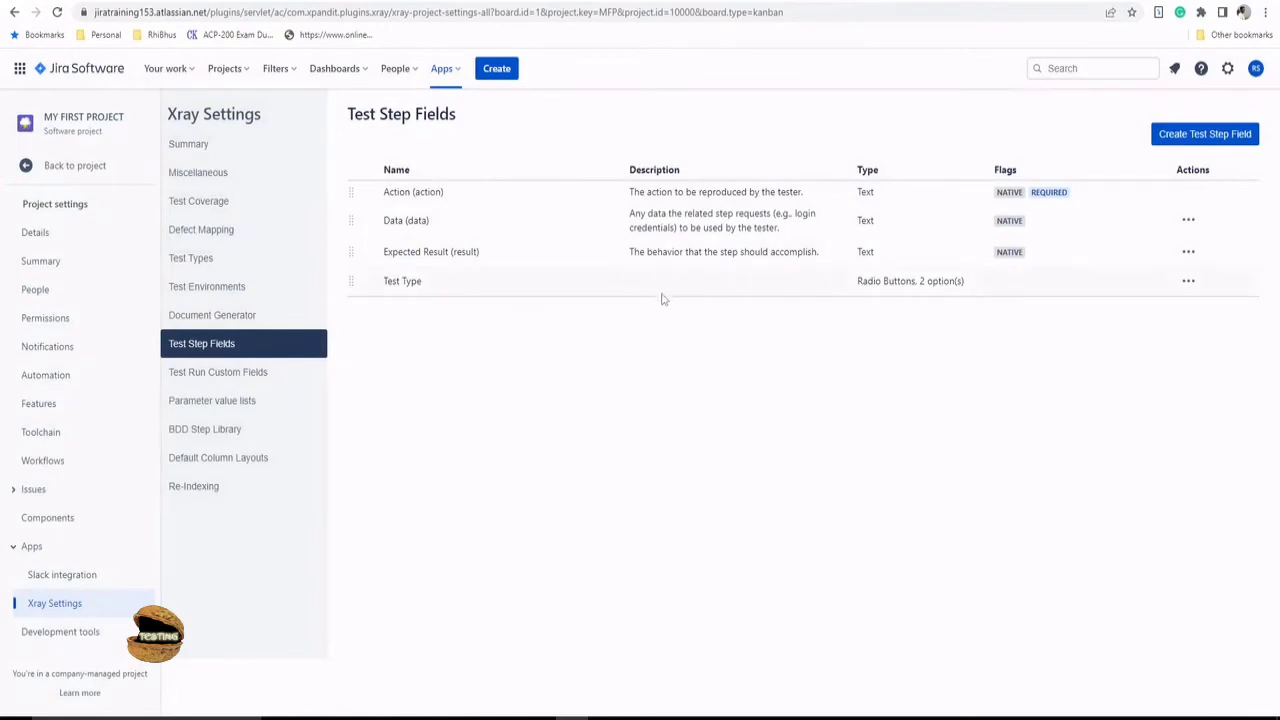
- Edit the Test Type step field to make it required and save it
left_click(1188, 283)
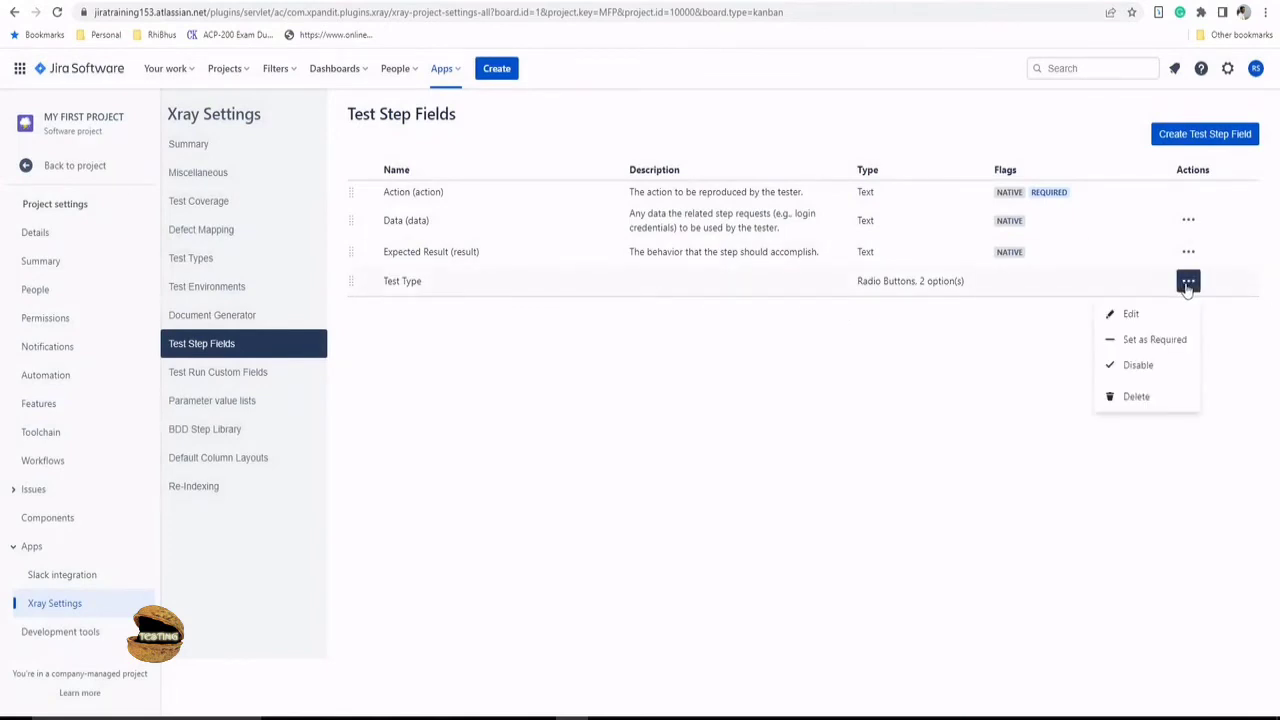
left_click(1131, 314)
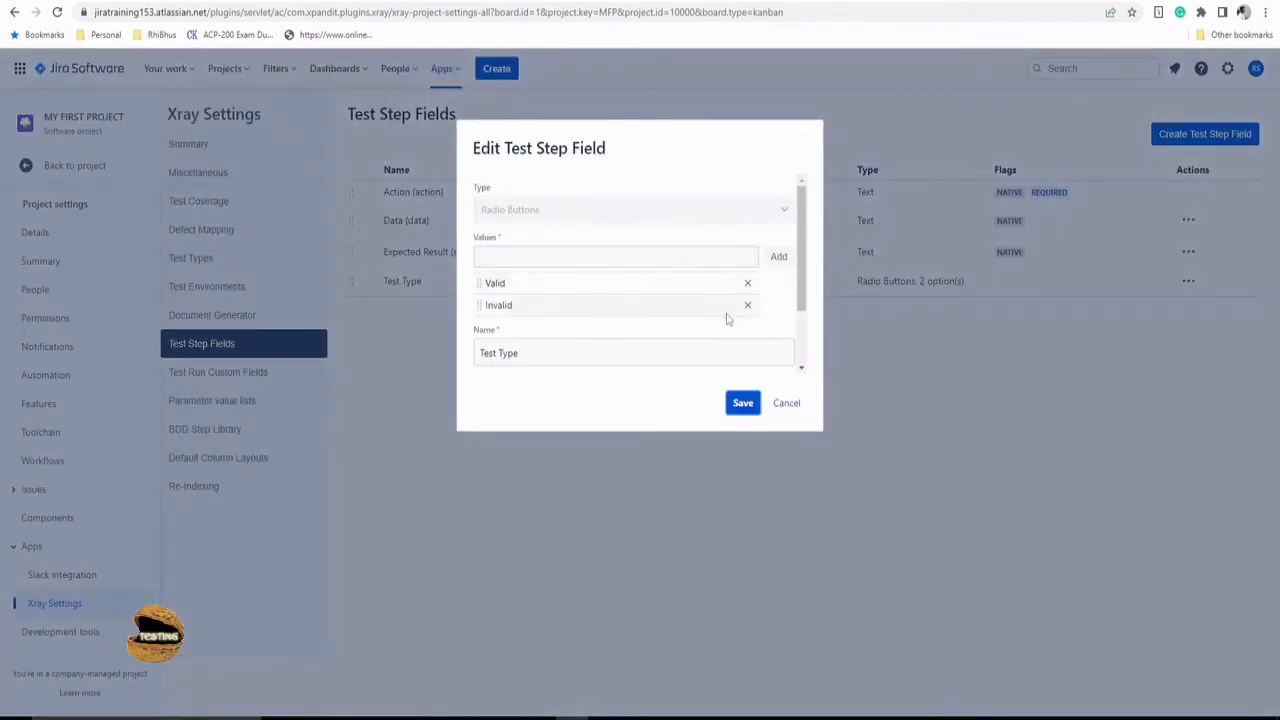
scroll(729, 318, "down", 2)
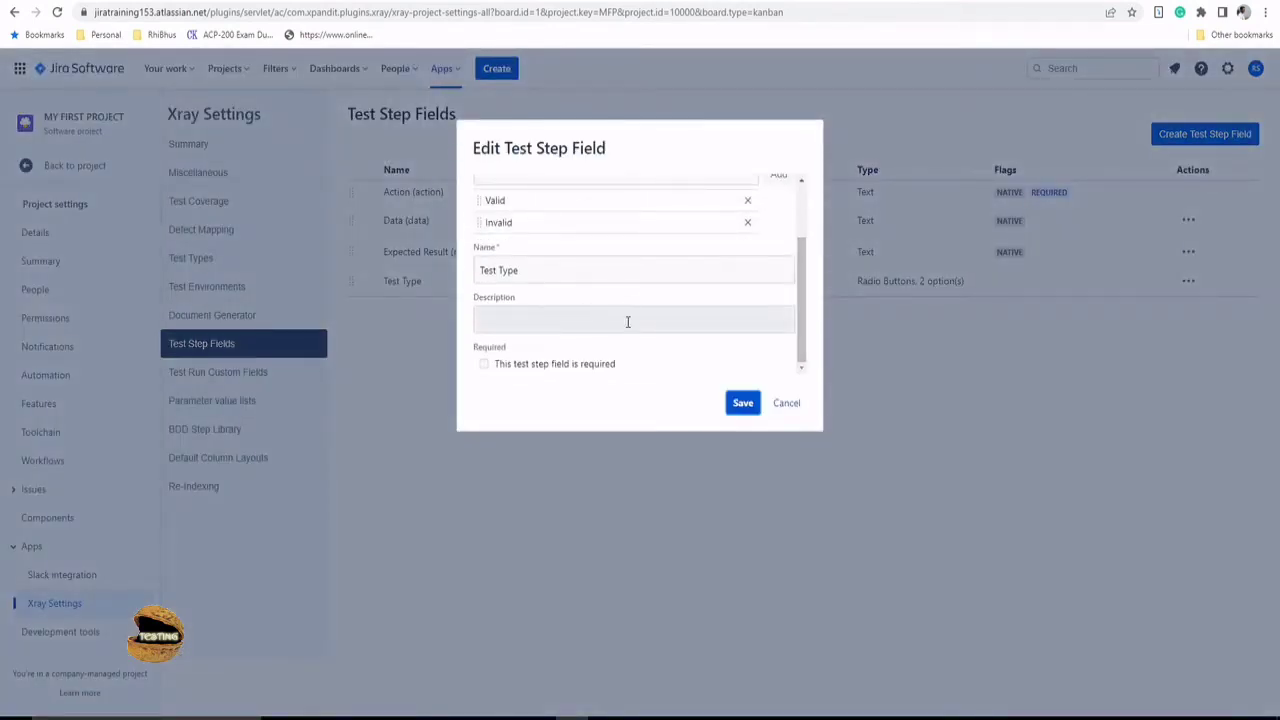
left_click(484, 366)
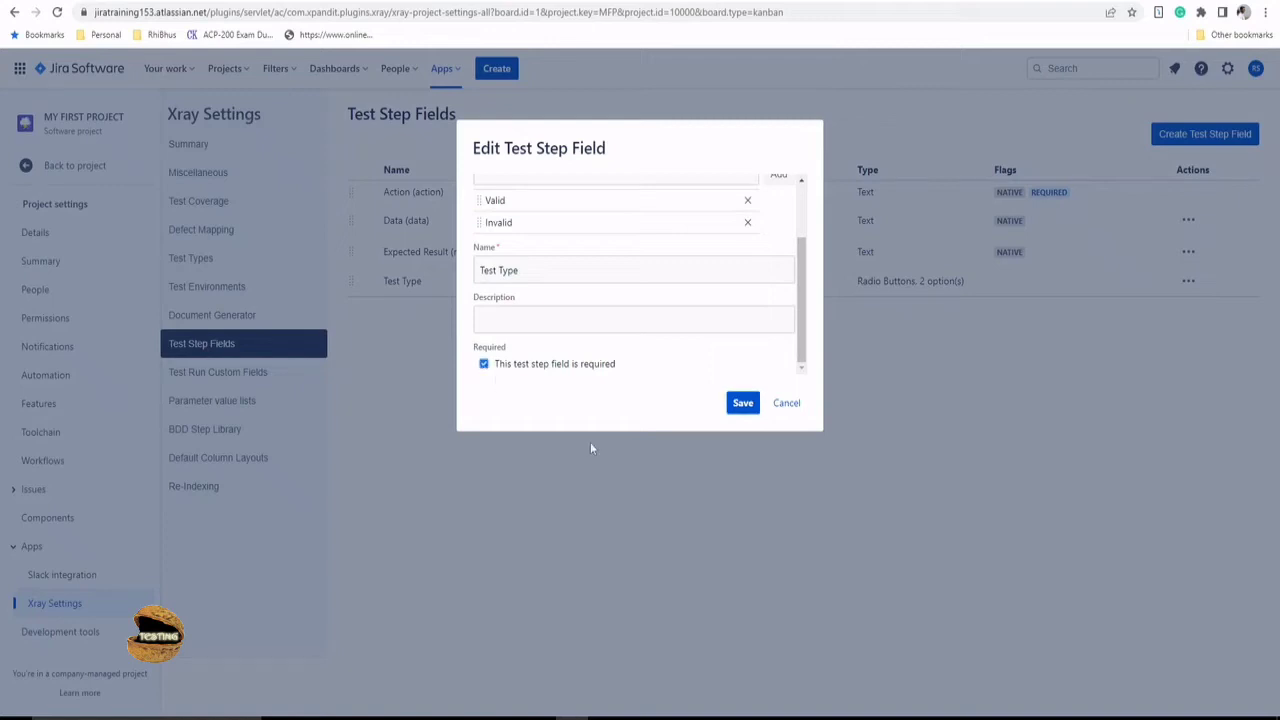
left_click(742, 405)
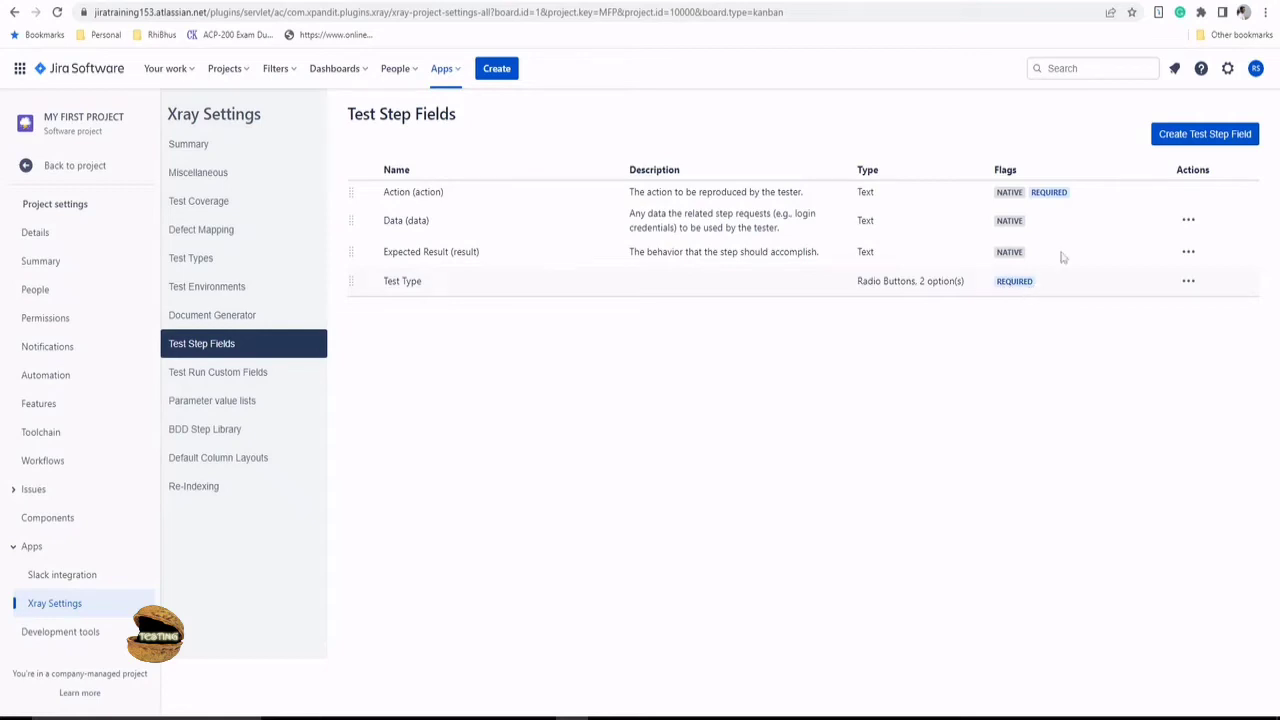
left_click(1170, 133)
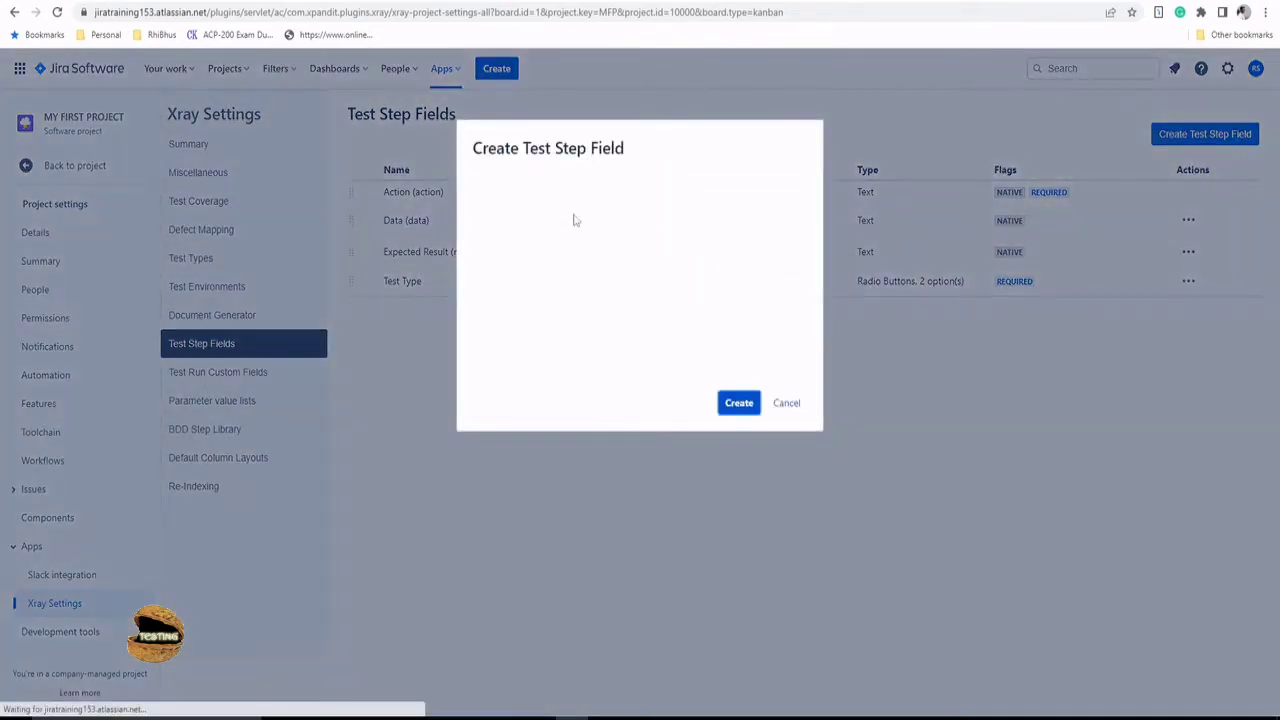
- Create a Text (Single Line) step field called User Profile, then go back to the project
left_click(571, 209)
scroll(565, 333, "down", 2)
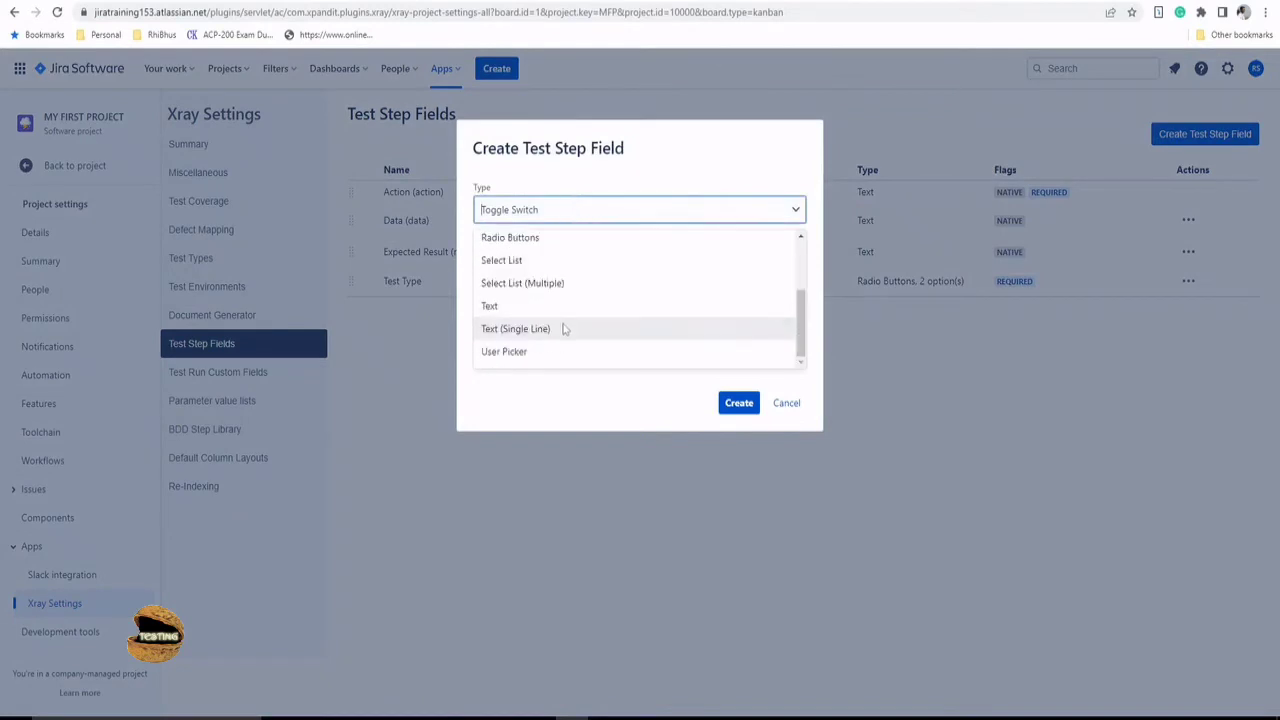
left_click(563, 332)
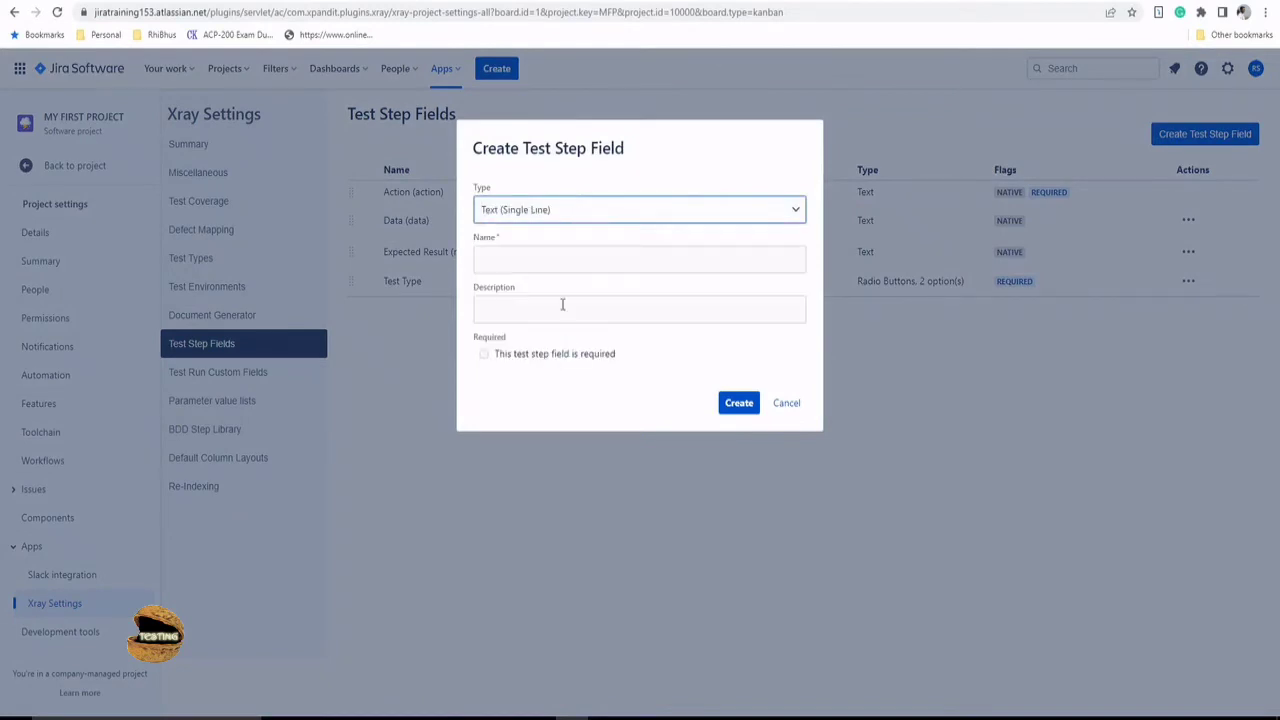
left_click(558, 259)
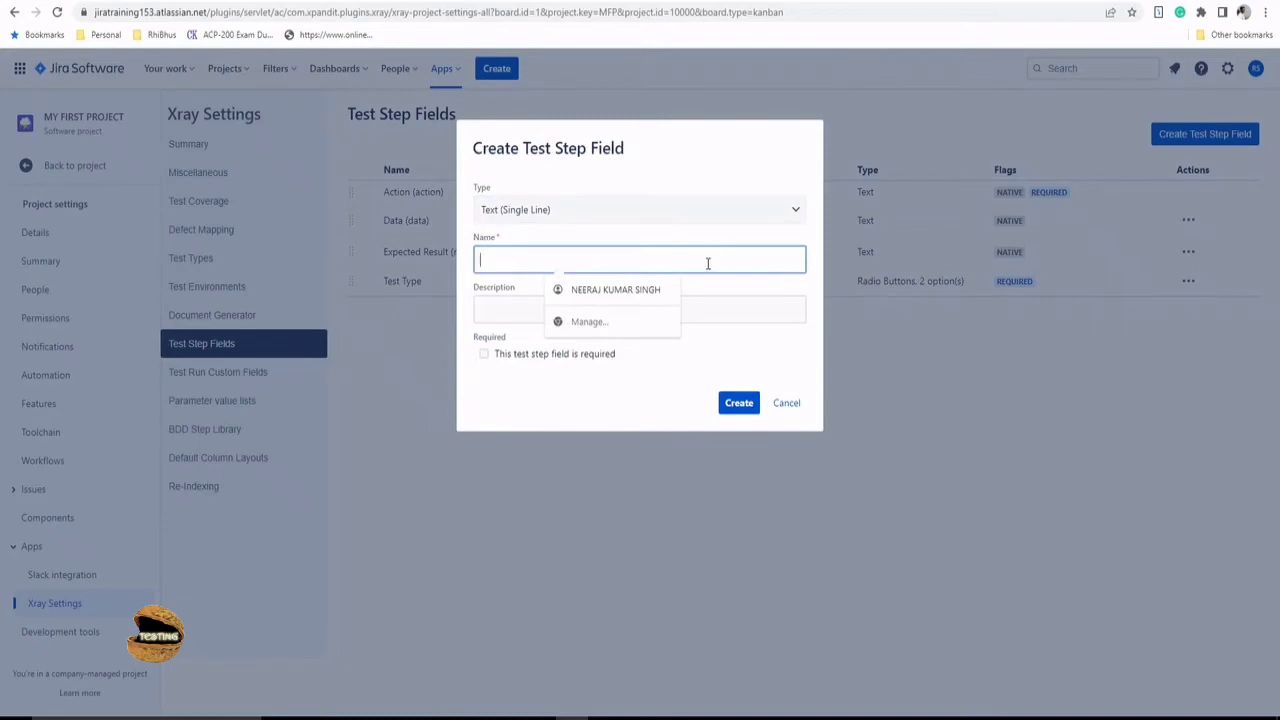
type("User Profile")
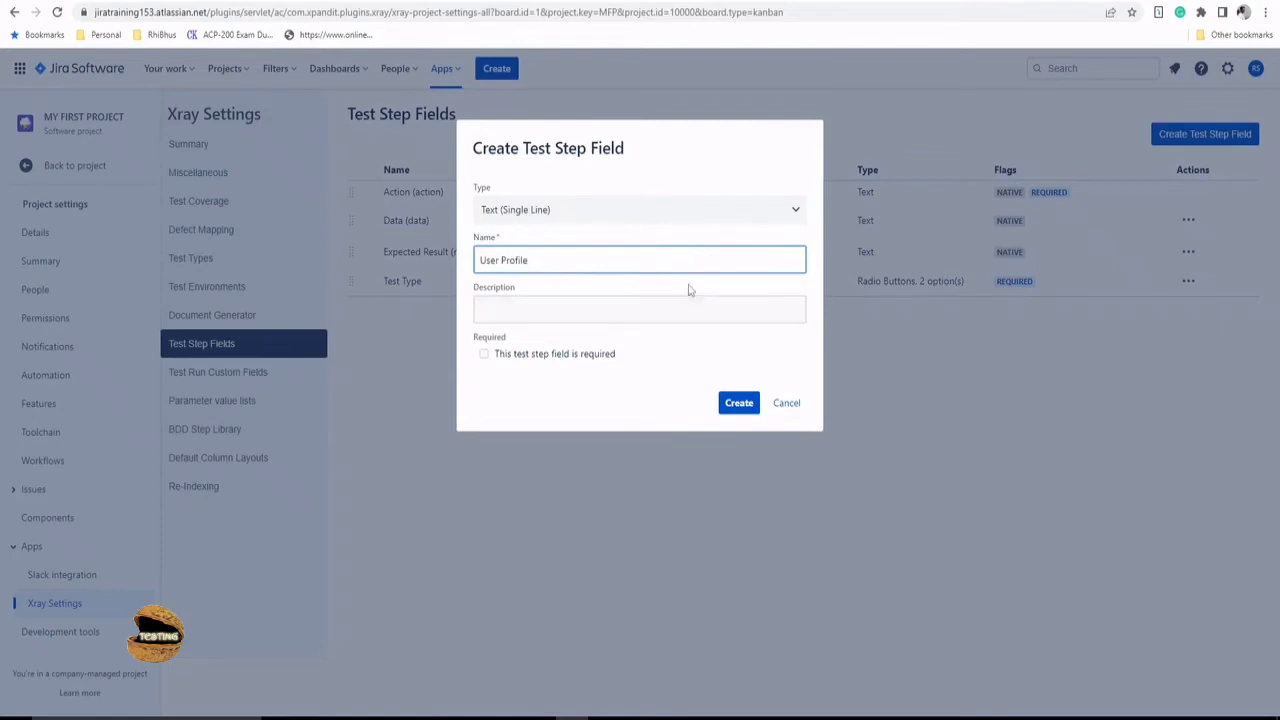
left_click(688, 290)
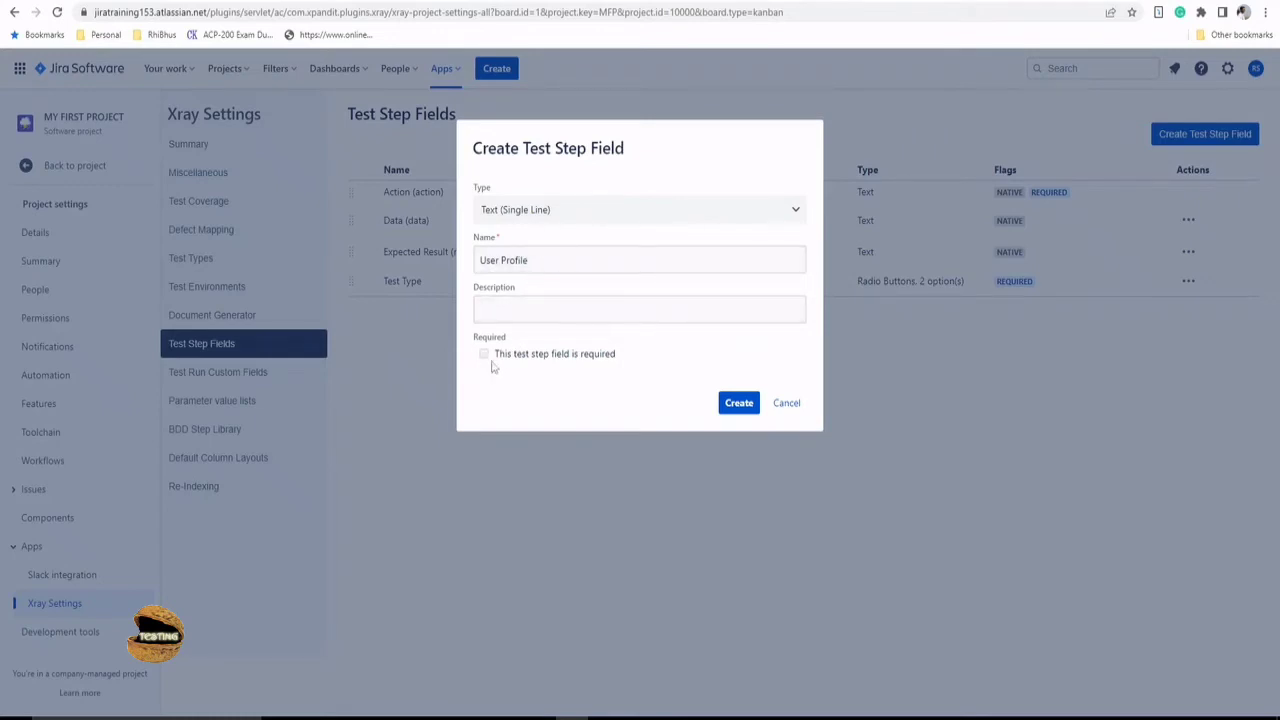
left_click(739, 404)
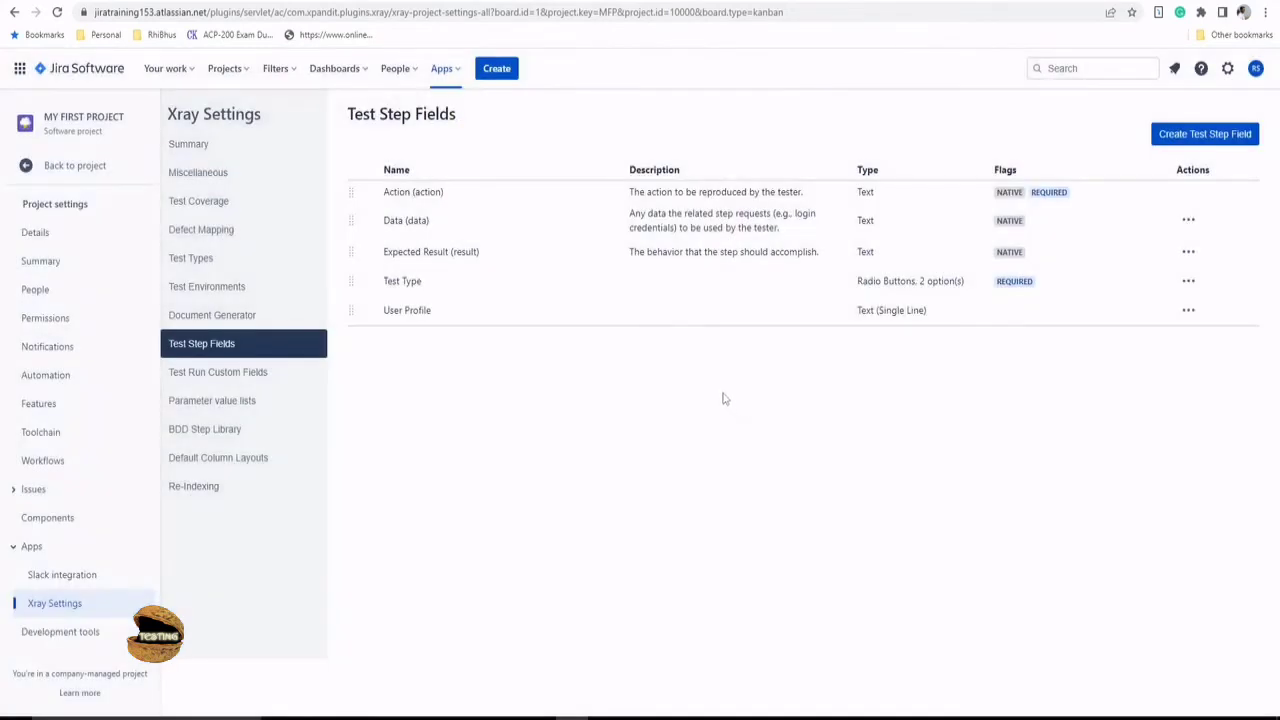
left_click(48, 170)
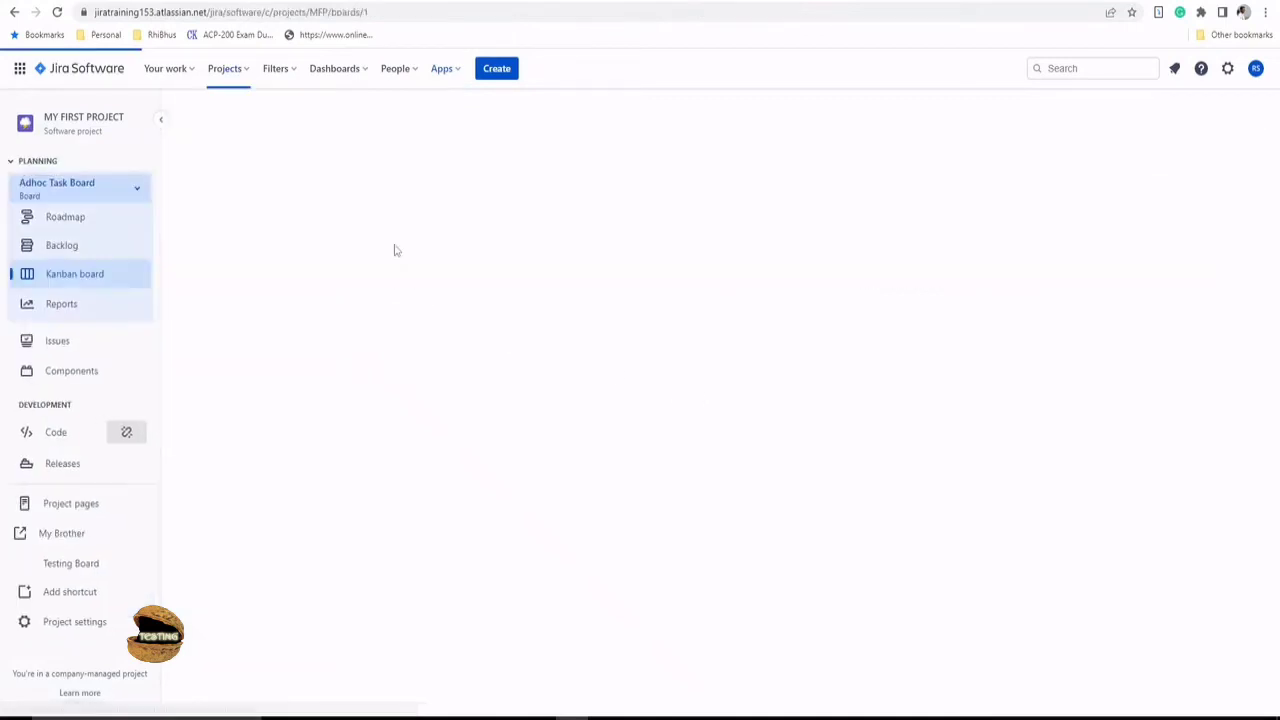
- Start a new Xray Test issue with the summary 'Login Test for App'
left_click(57, 12)
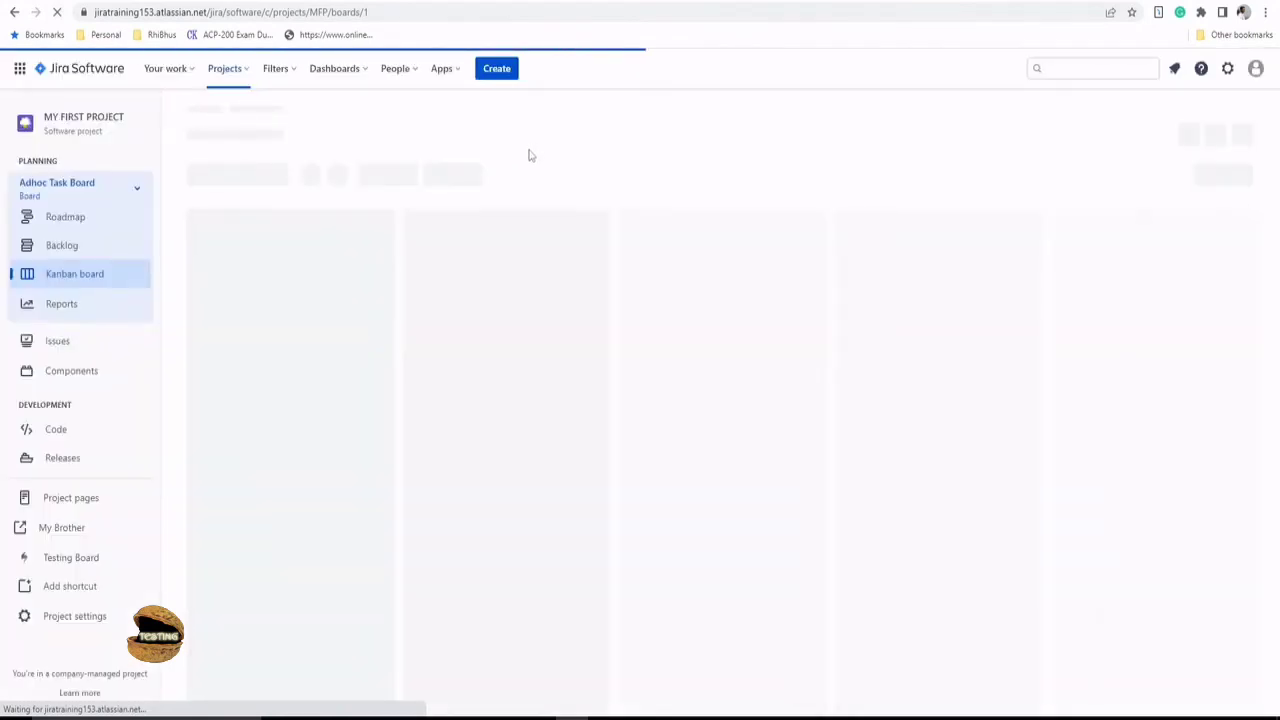
left_click(497, 70)
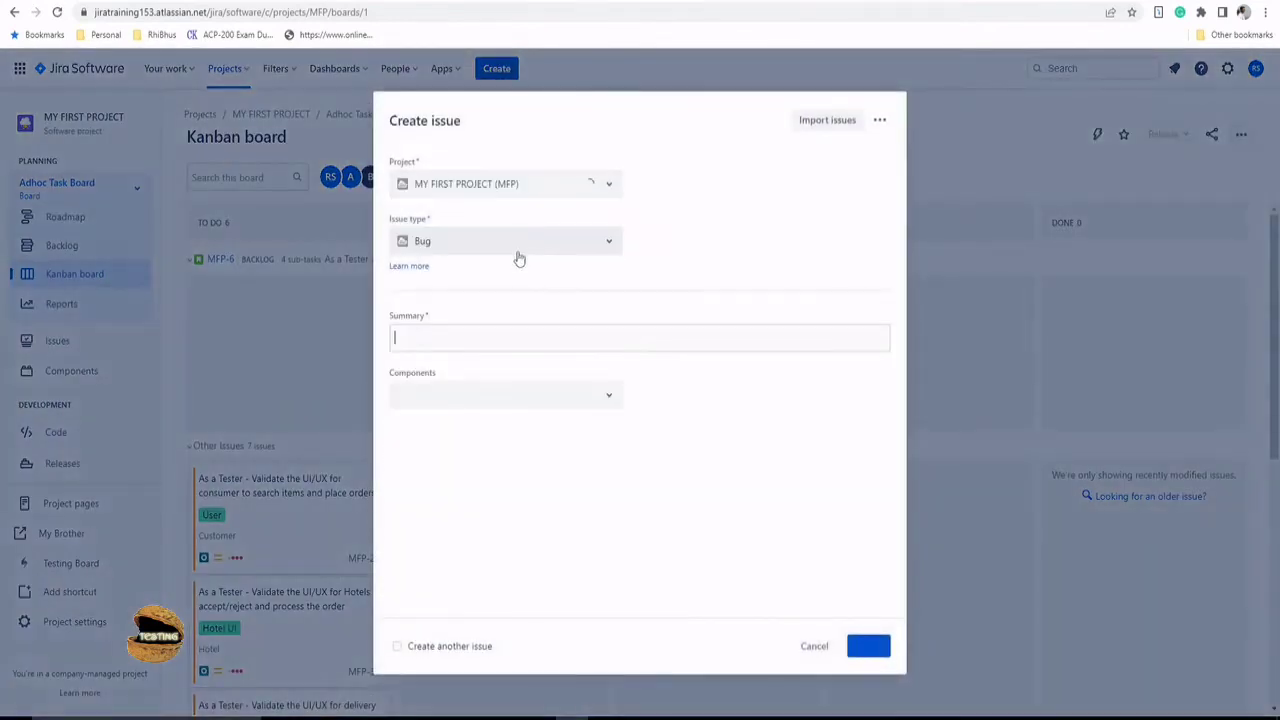
left_click(514, 243)
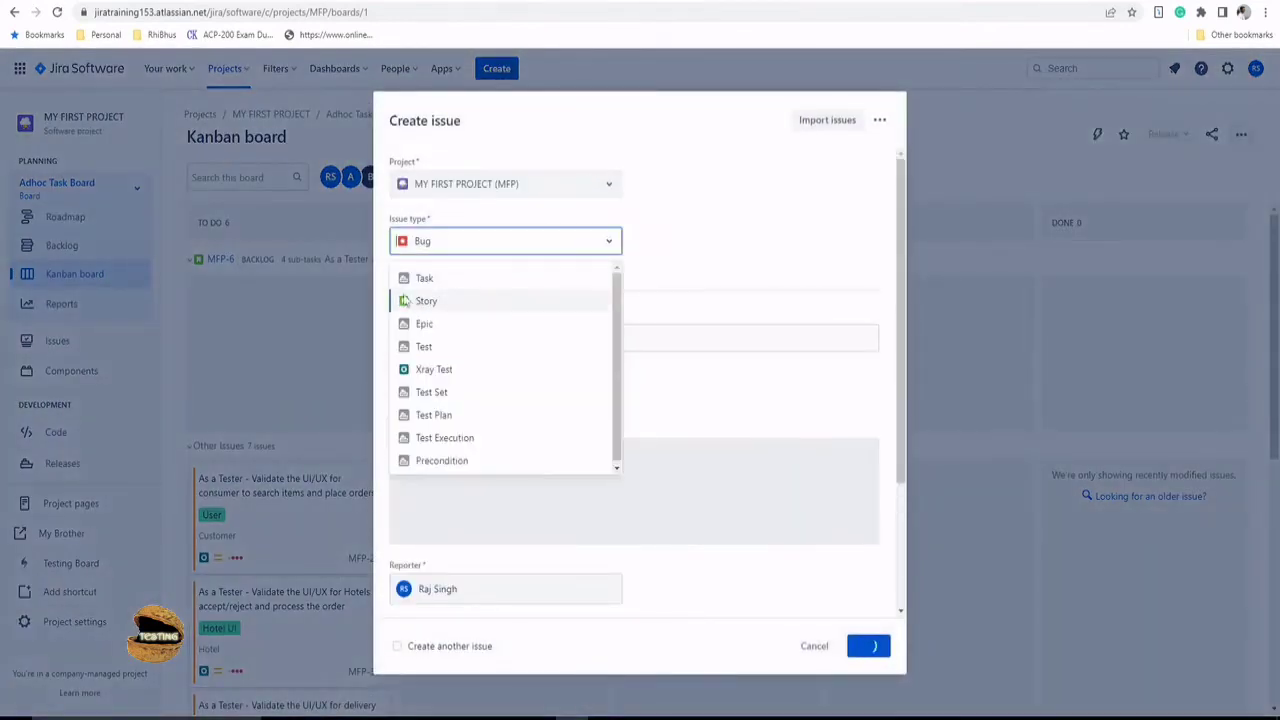
left_click(440, 372)
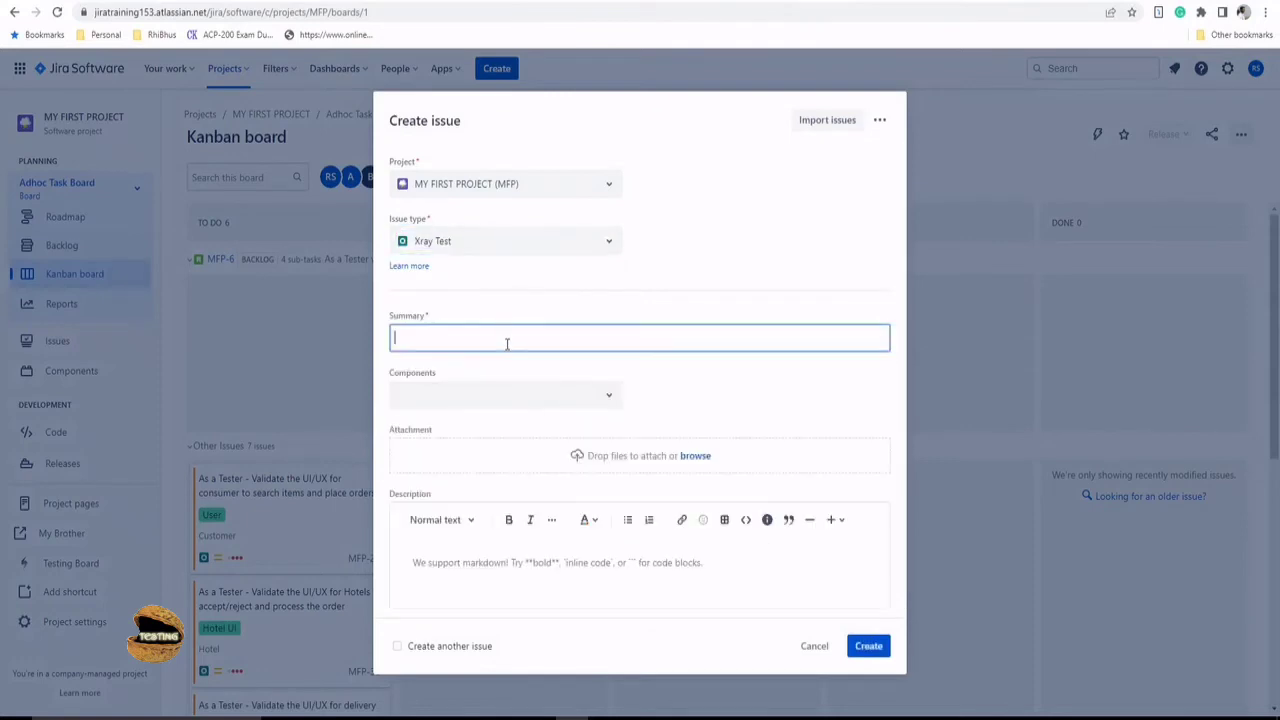
type("Login Test for")
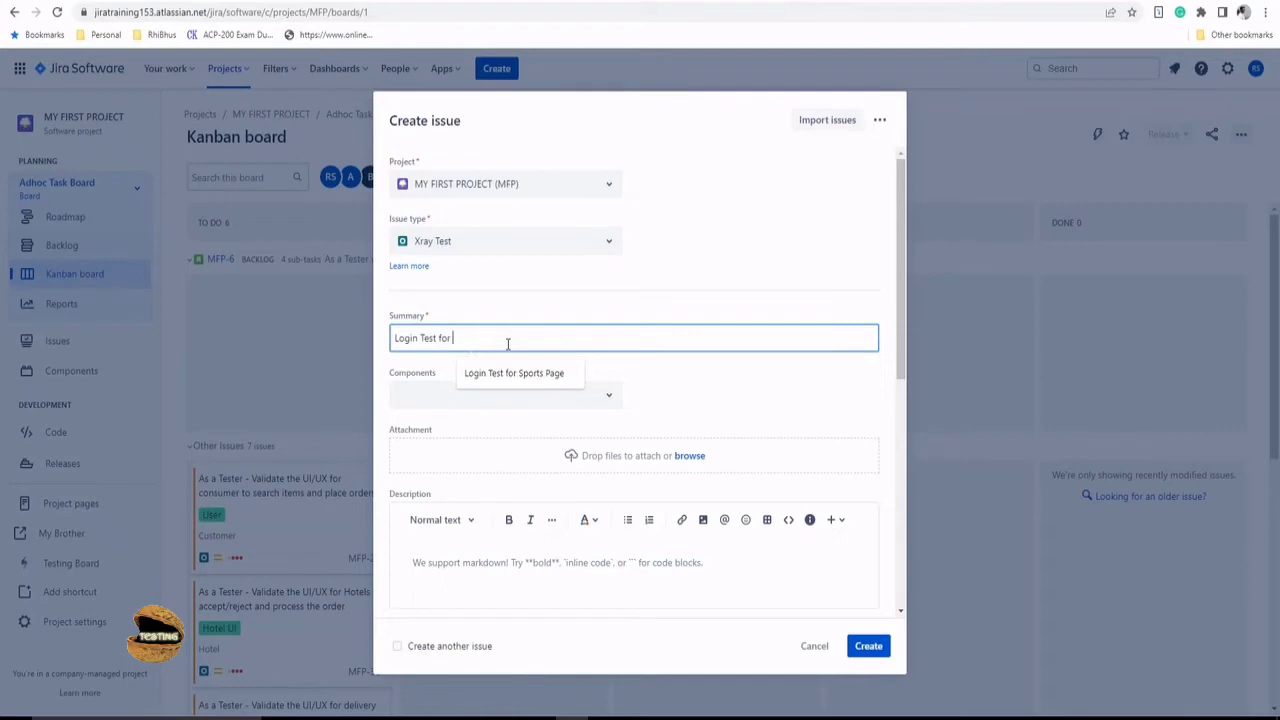
type("pp")
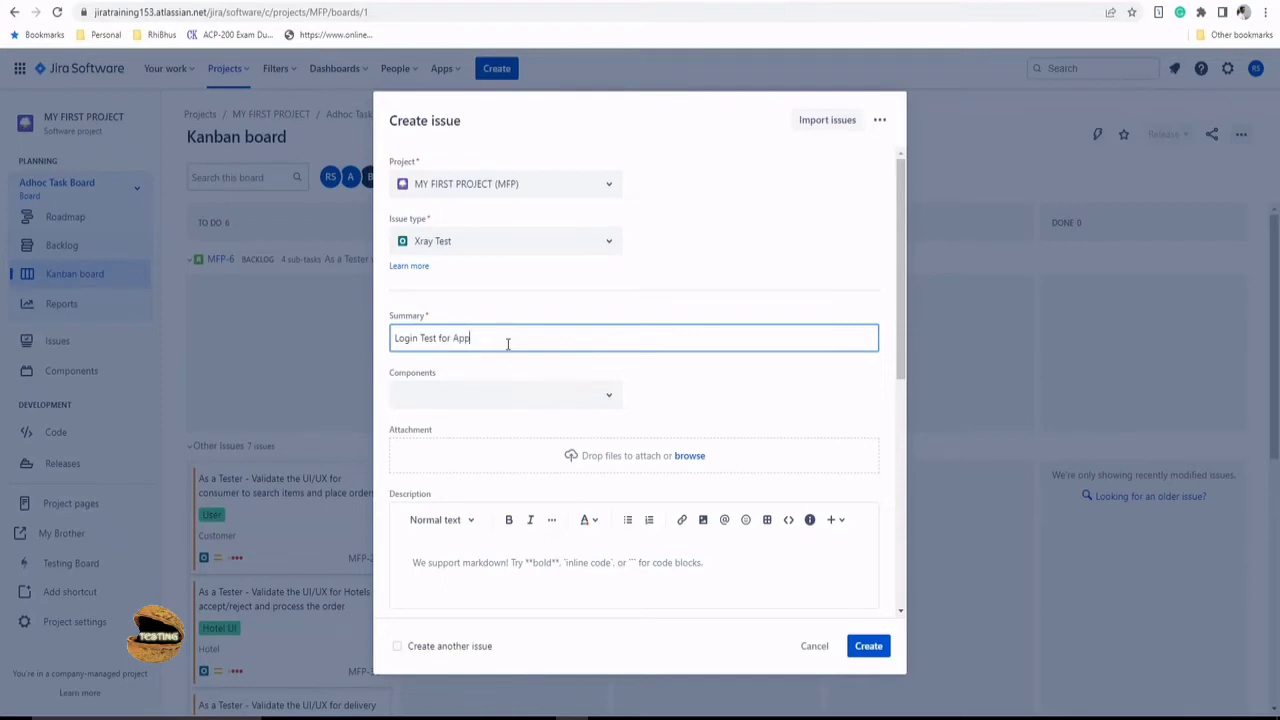
- Add components Customer, Delivery Boy and Hotel, assign it to yourself, and create the issue
left_click(590, 396)
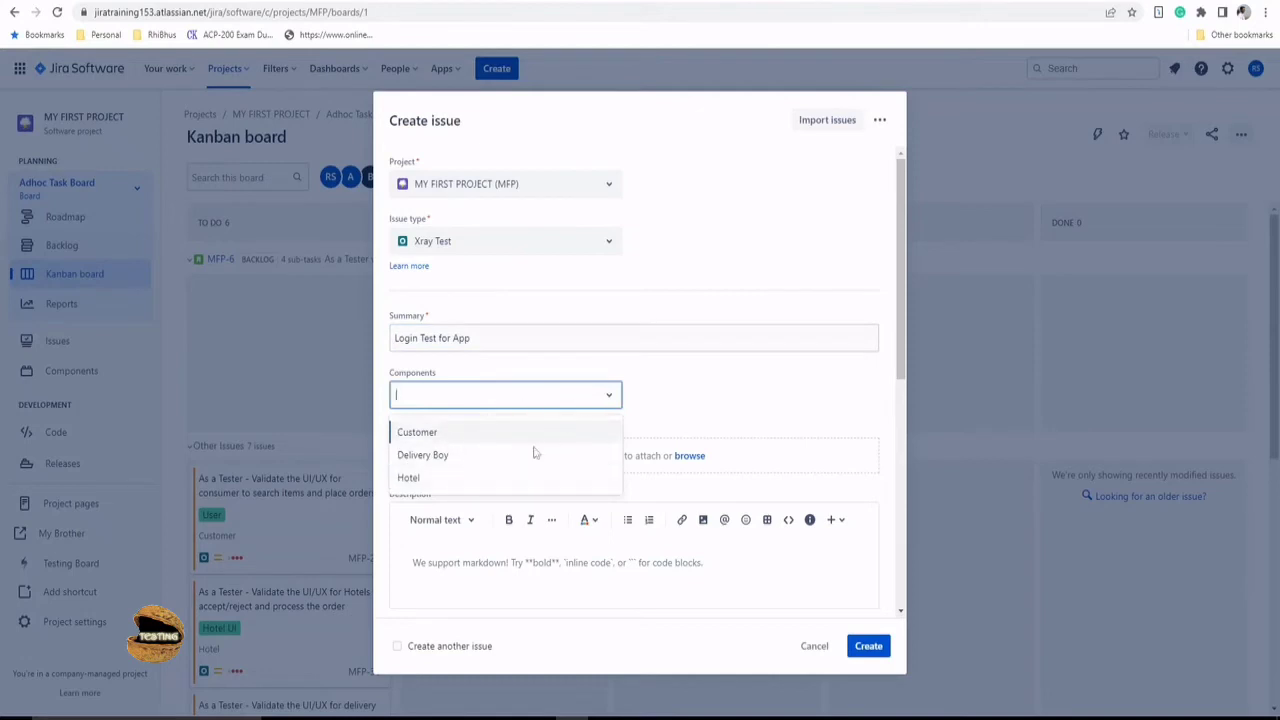
left_click(602, 433)
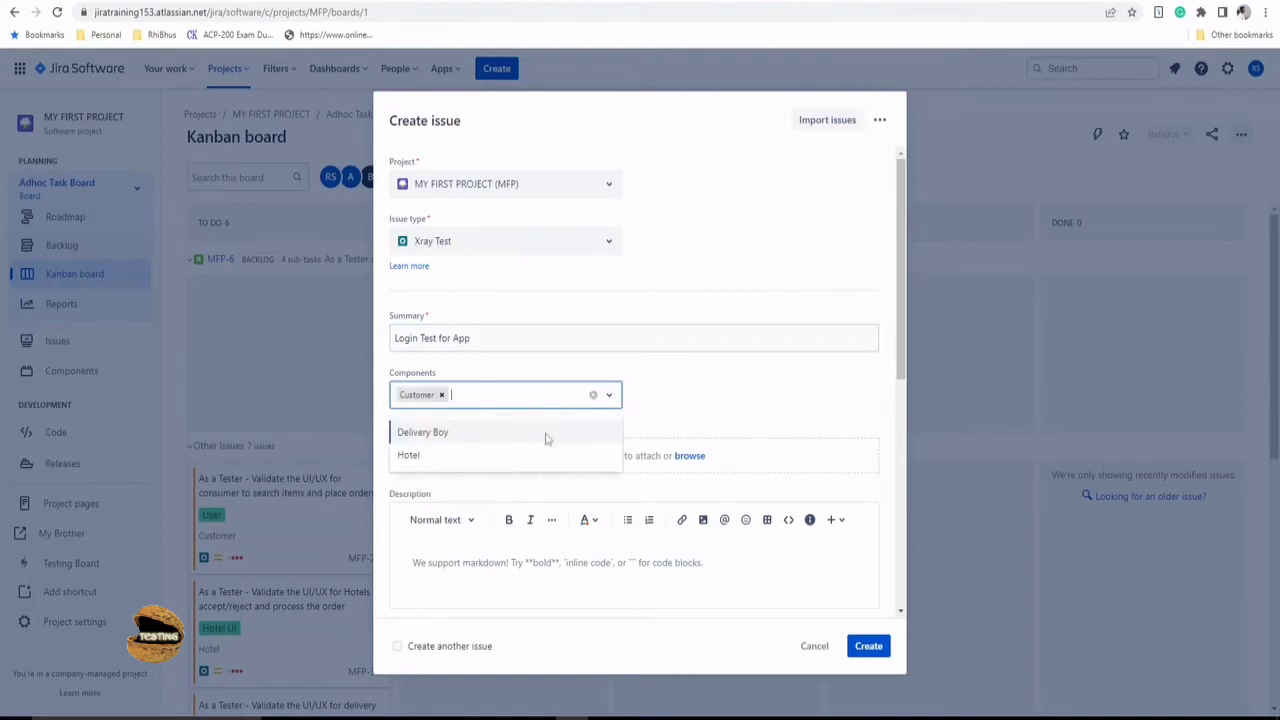
left_click(528, 438)
left_click(537, 397)
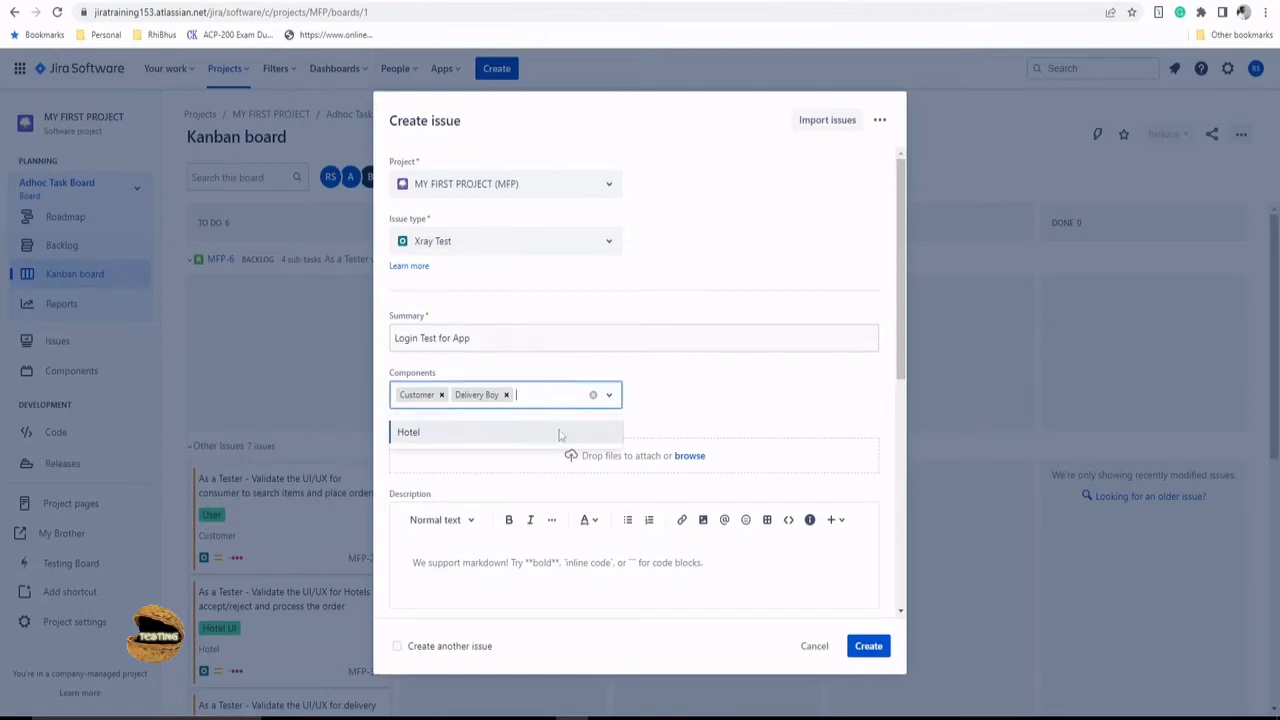
left_click(560, 435)
scroll(706, 486, "down", 4)
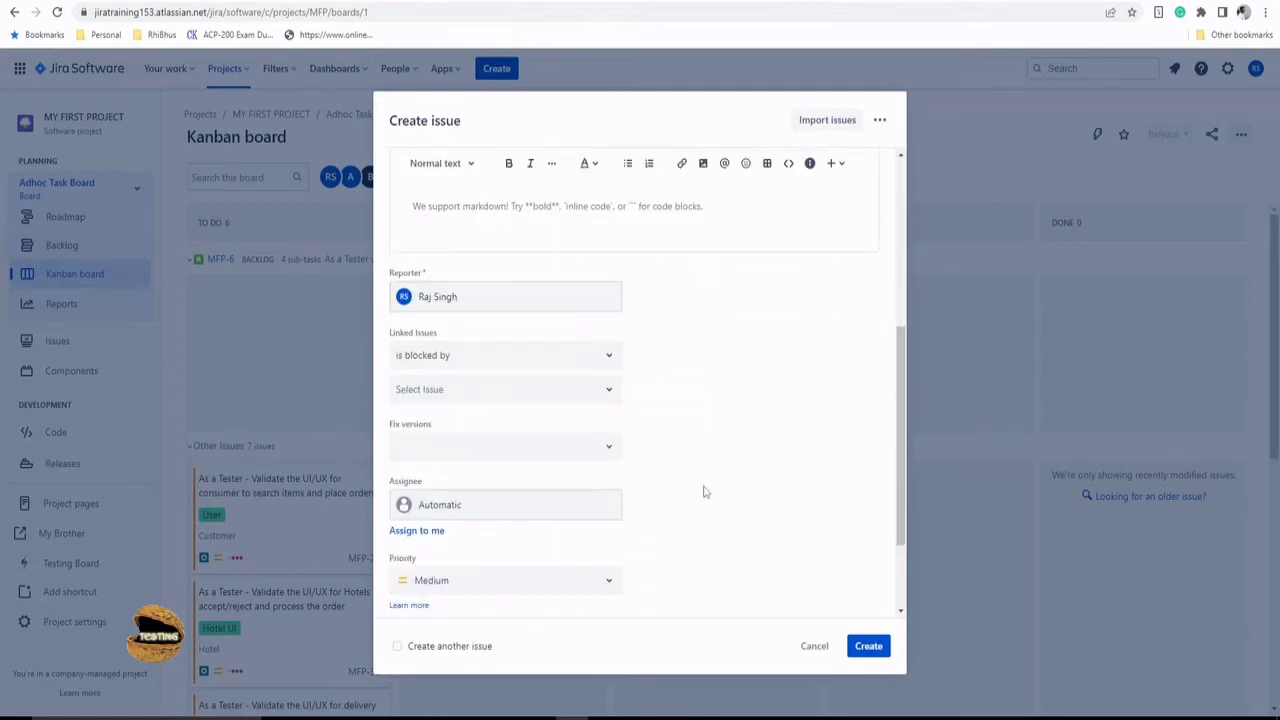
left_click(420, 532)
scroll(860, 630, "down", 2)
left_click(868, 646)
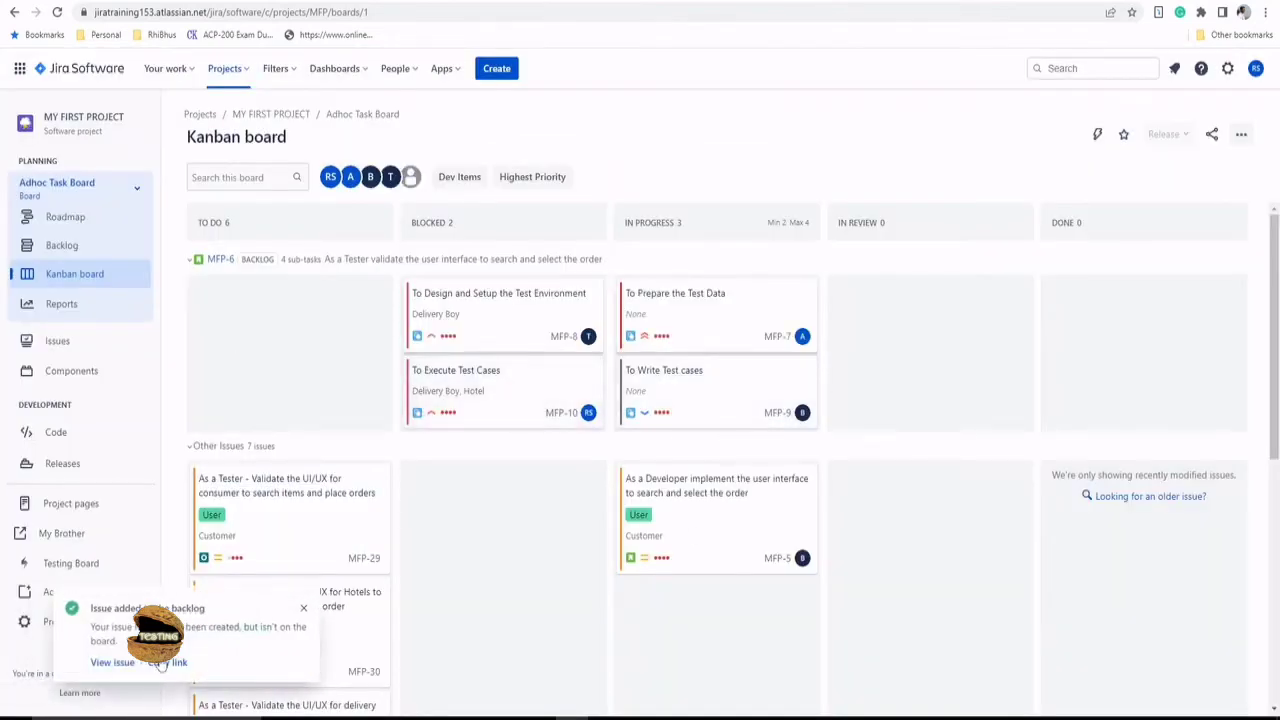
- Open the Login Test for App issue and start a new manual test step
left_click(110, 663)
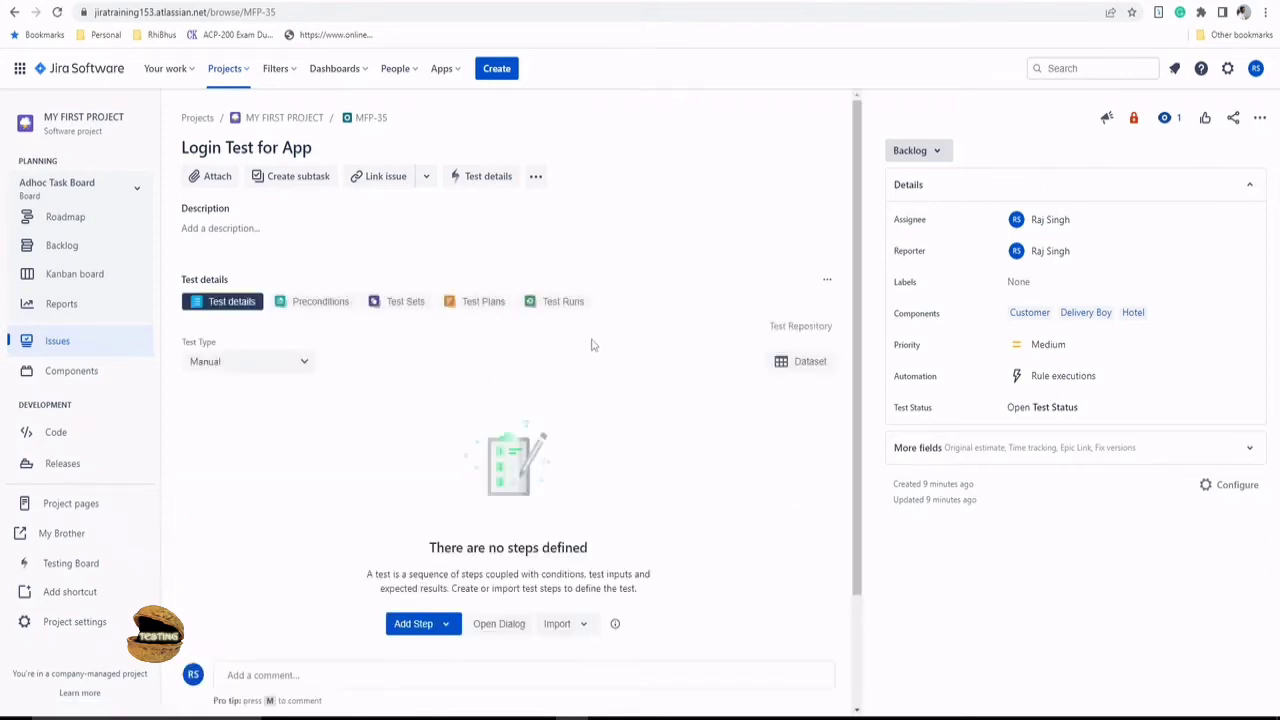
left_click(422, 629)
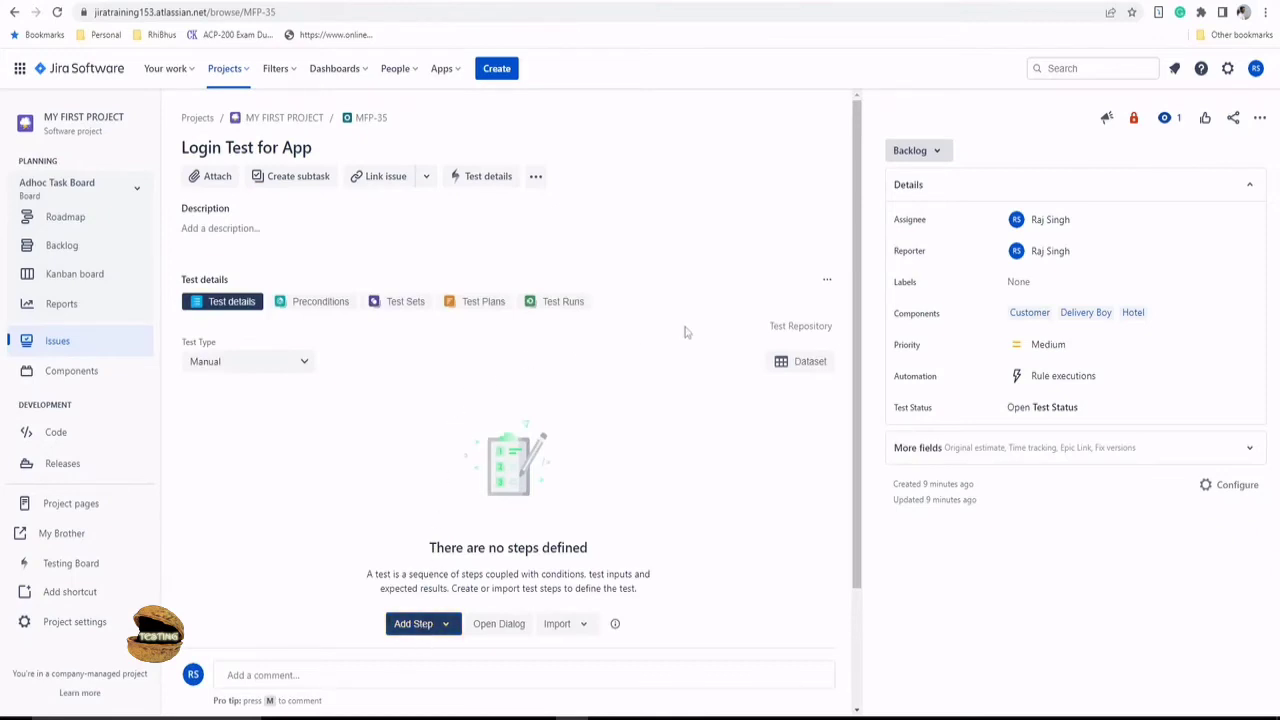
scroll(503, 497, "down", 2)
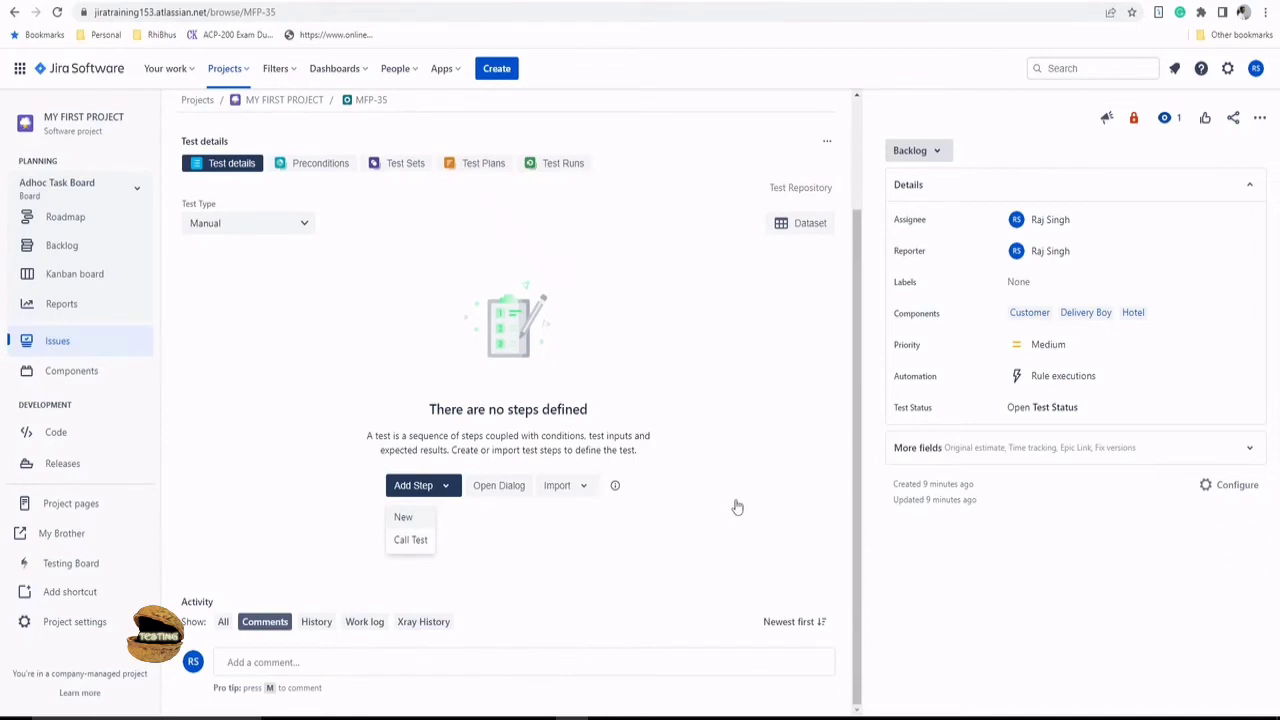
scroll(635, 447, "down", 2)
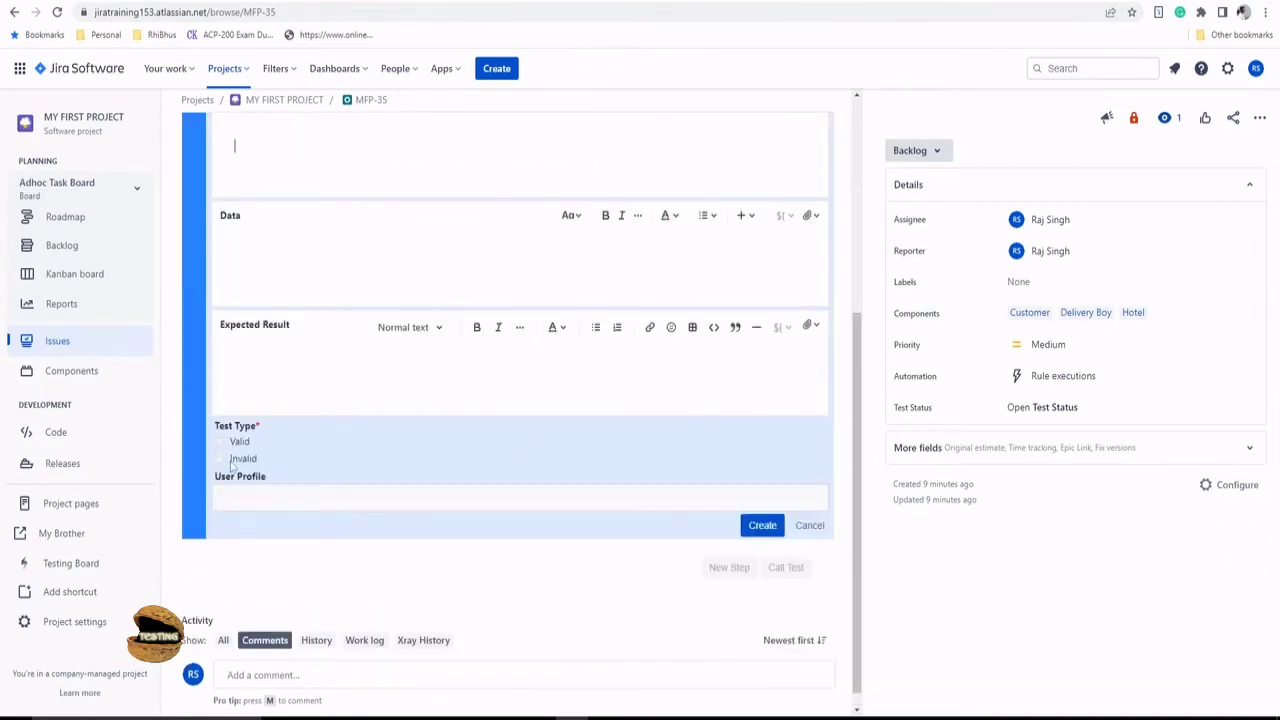
scroll(343, 486, "up", 1)
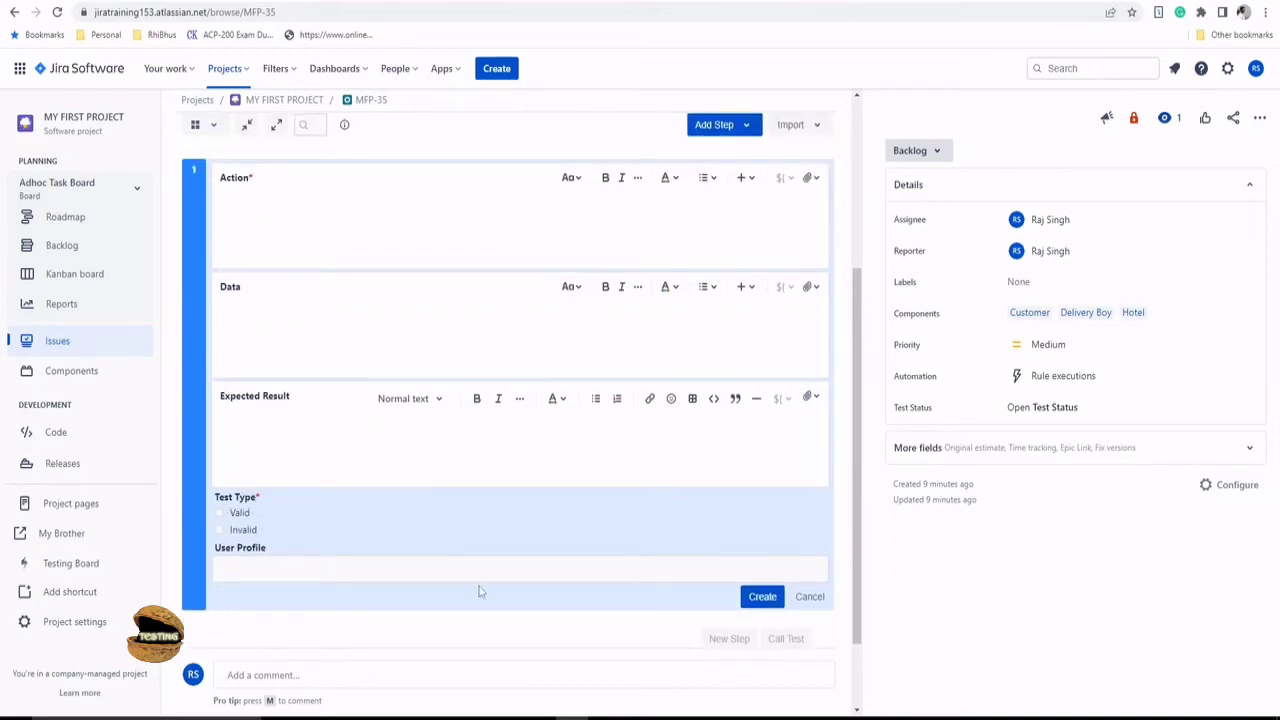
scroll(357, 349, "up", 1)
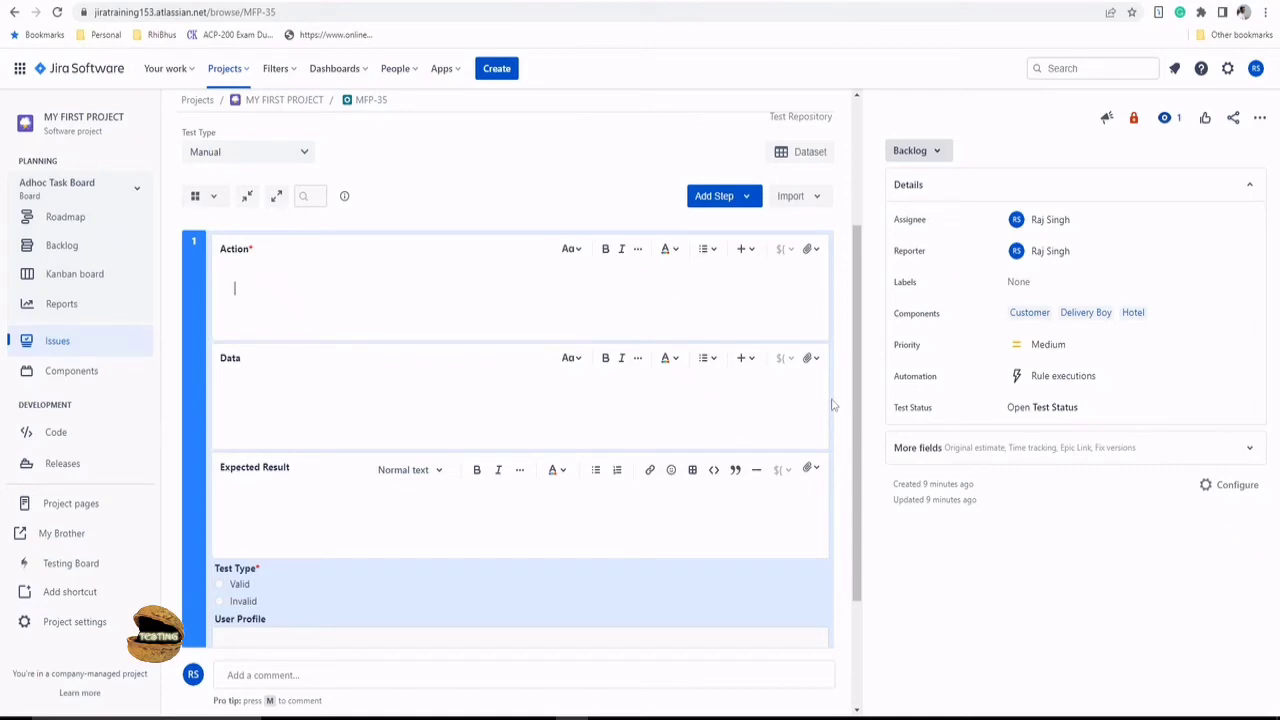
- Type the Action lines: Enter Username as specified, Enter password as specified, Click on Login Button
type("ter Username as specified")
key("Return")
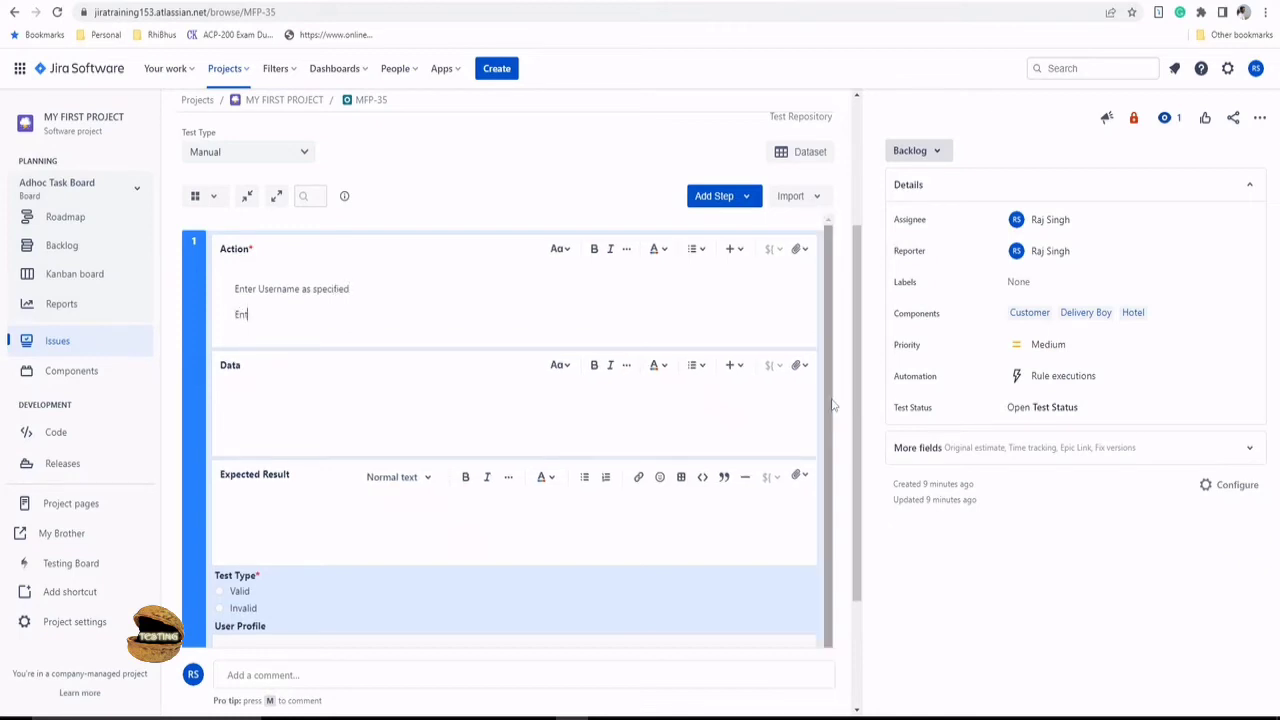
type("Enter pass word as specified")
key("Return")
type("Clic")
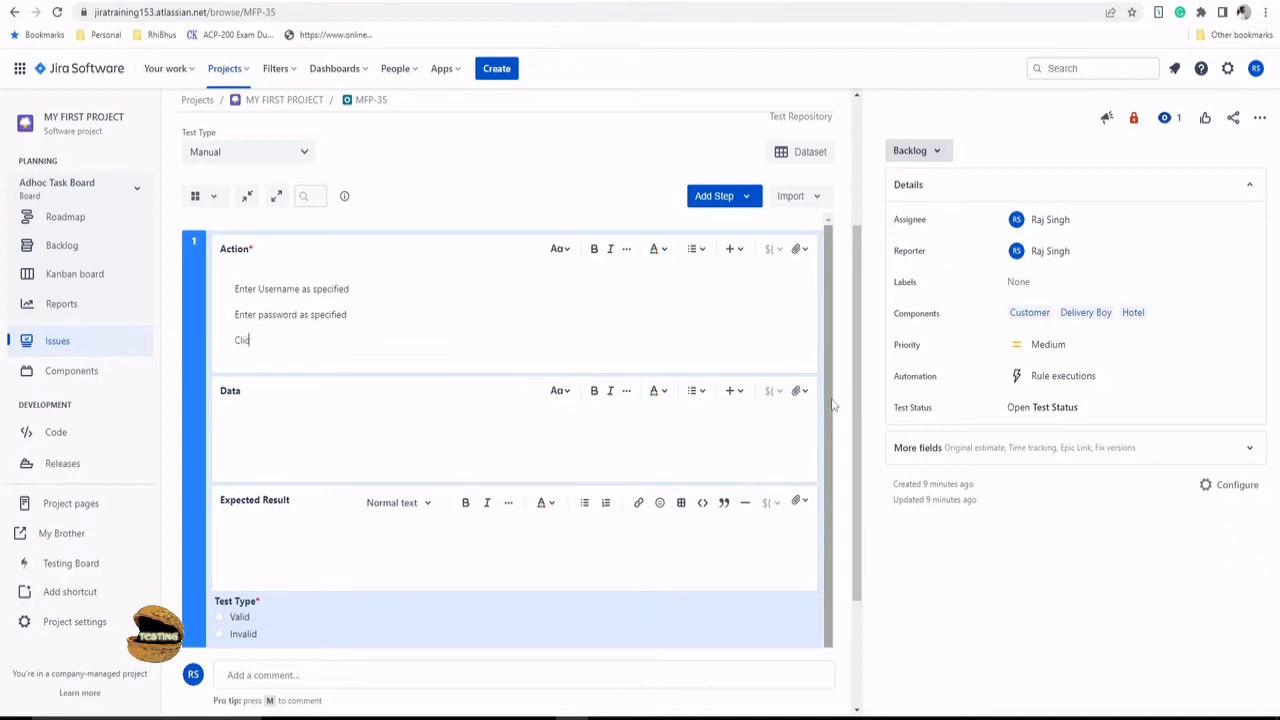
type("k on Login Button")
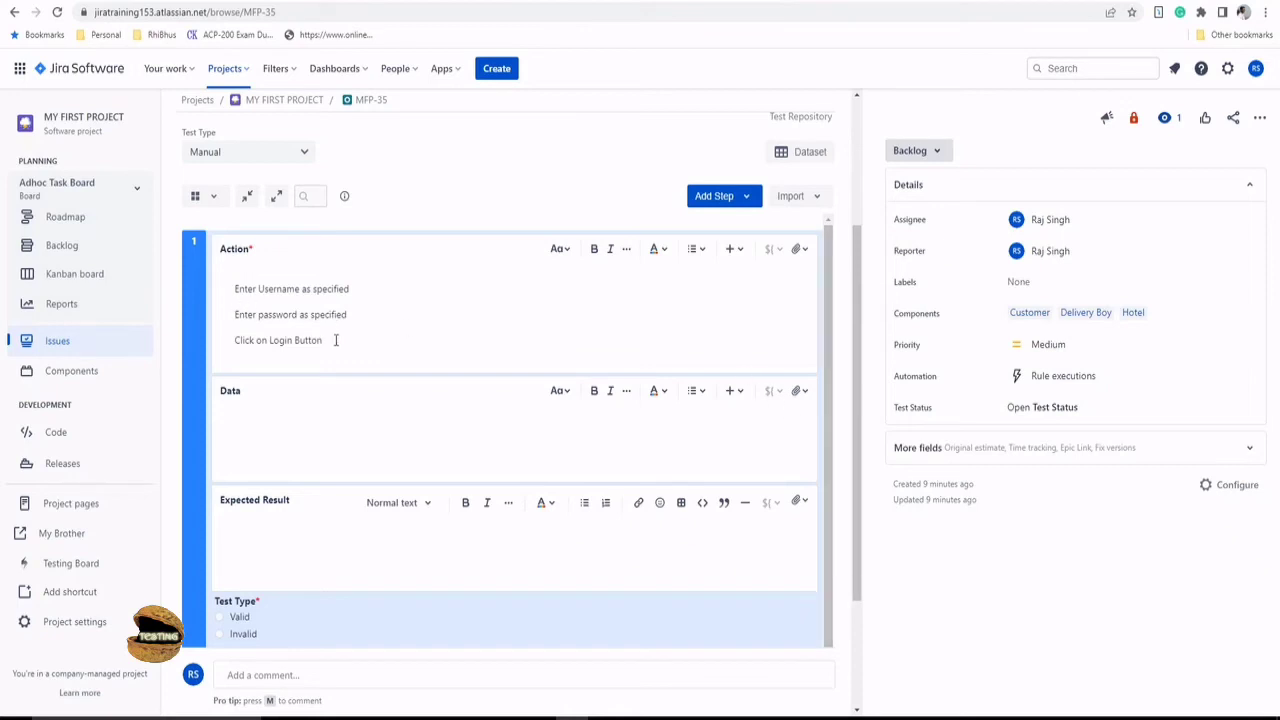
- Format the three Action lines as a numbered list
left_click_drag(336, 340, 236, 288)
left_click(699, 249)
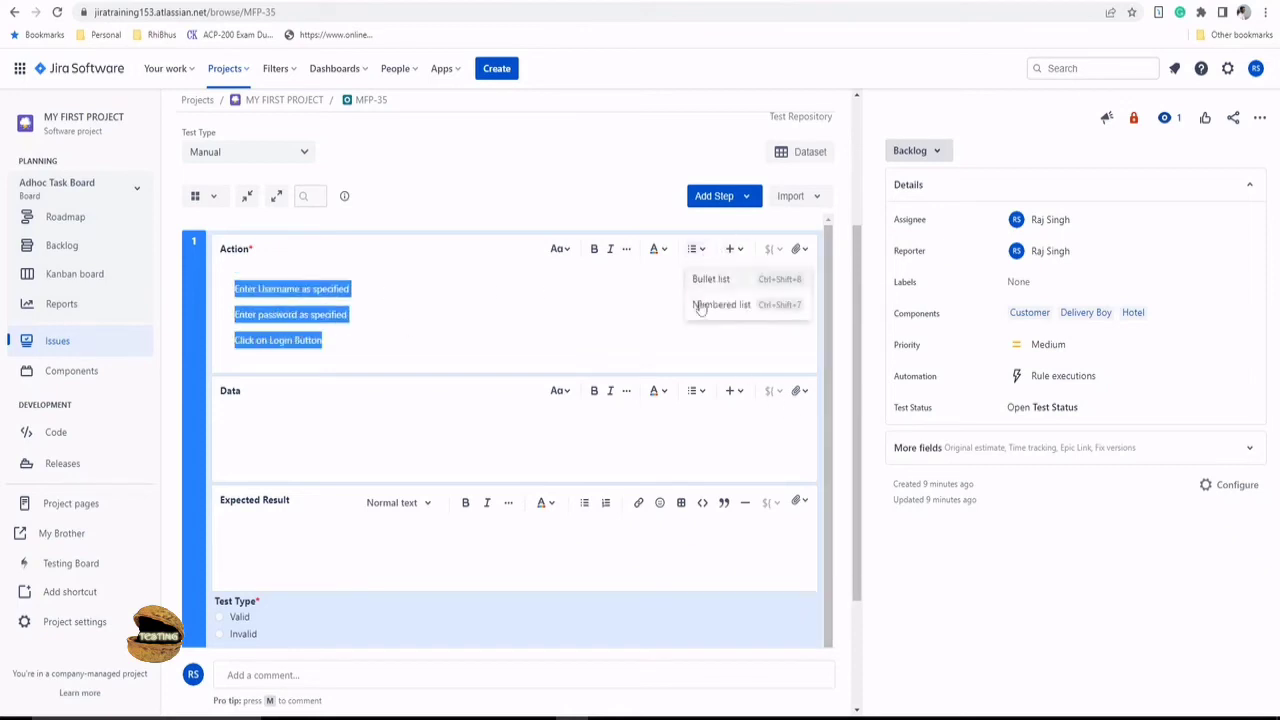
left_click(731, 307)
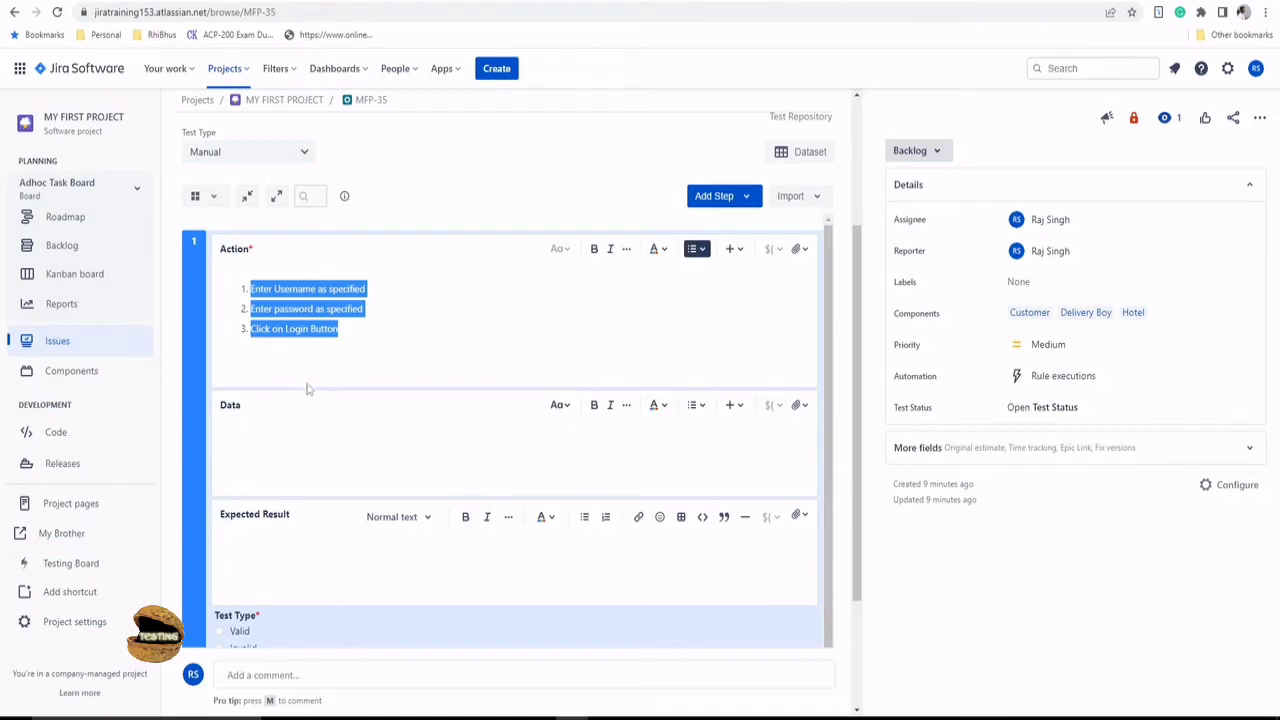
left_click(412, 342)
left_click(286, 446)
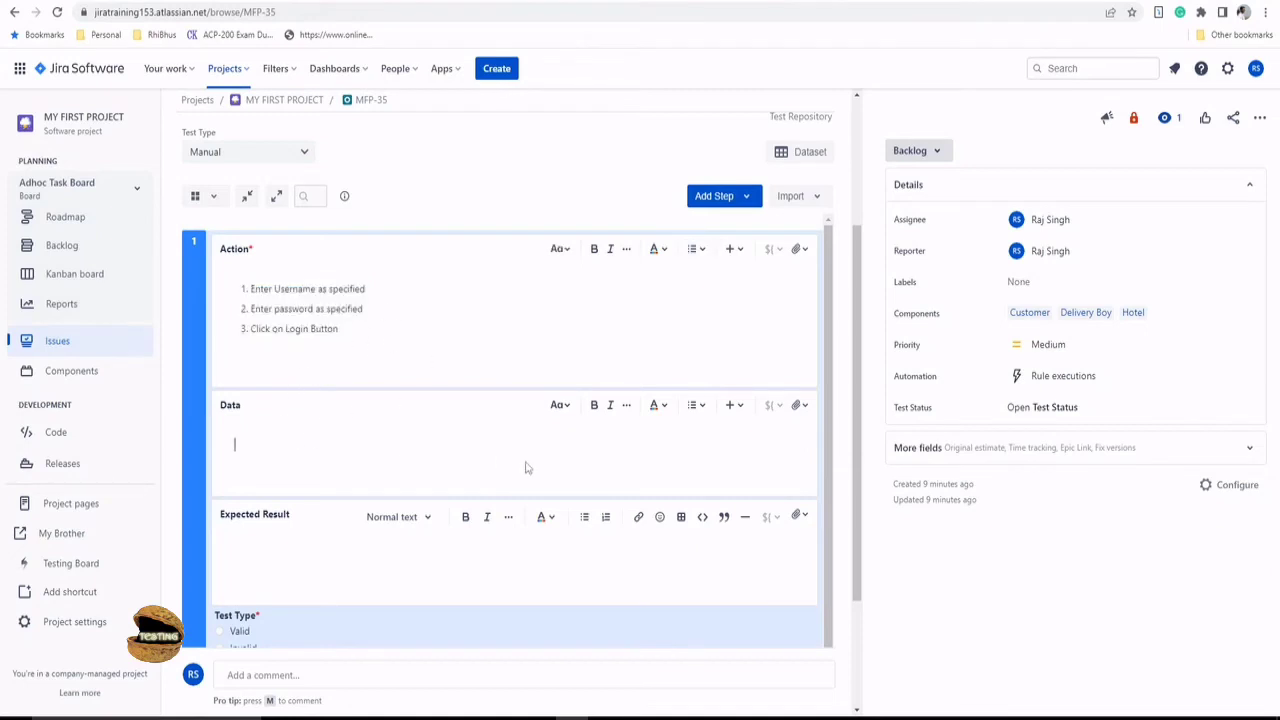
- Enter a sample username and password as Data and 'home page should be displayed' as Expected Result
type("username - hello")
key("Return")
type("password")
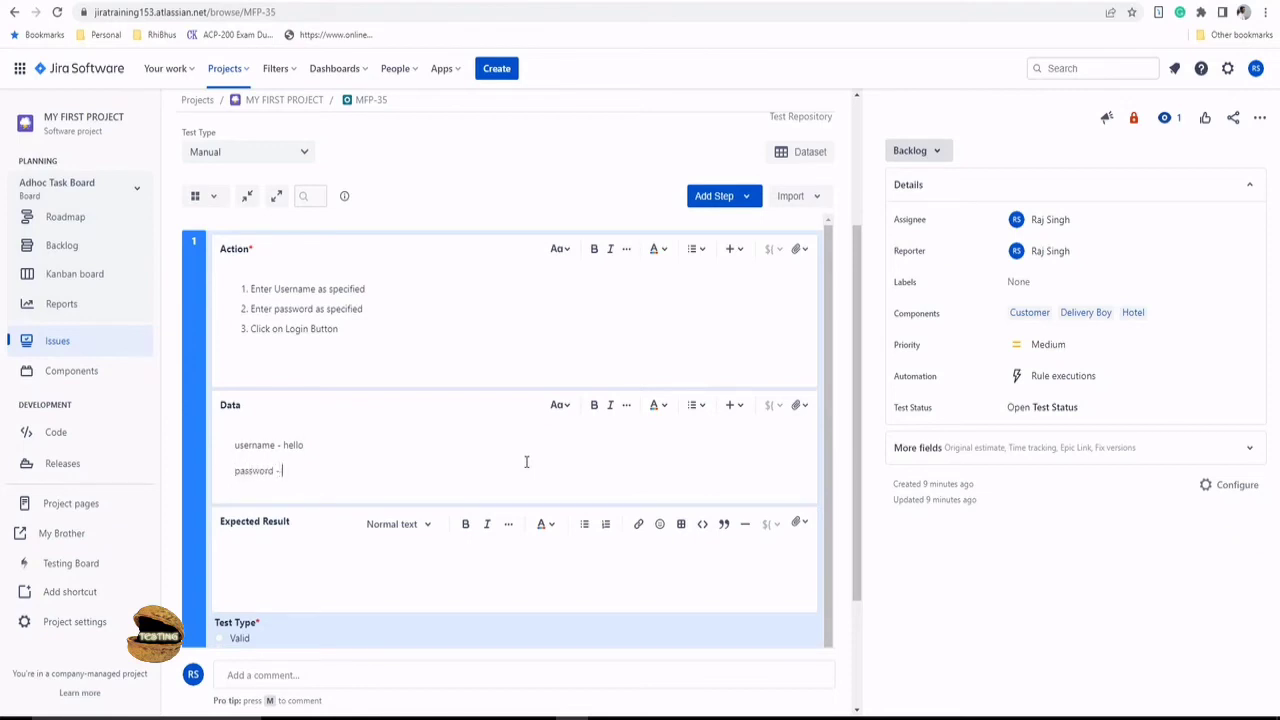
type(" - admin")
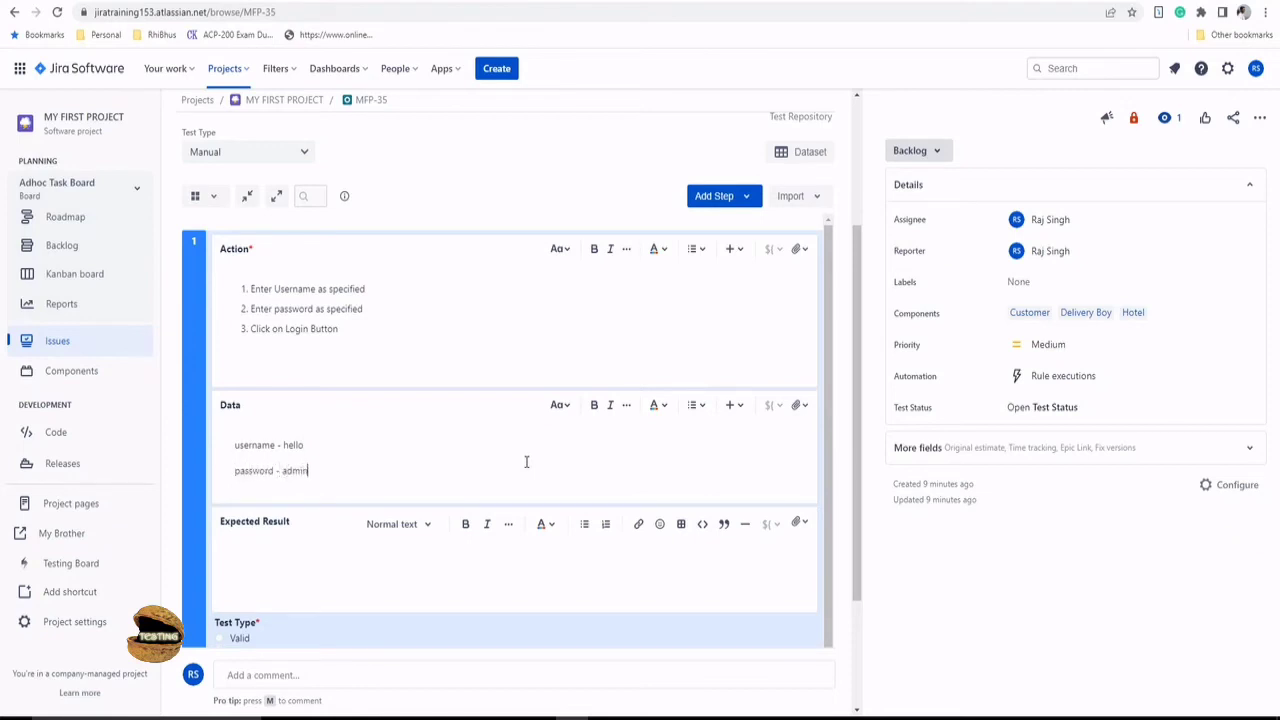
left_click(381, 570)
type("user's hom")
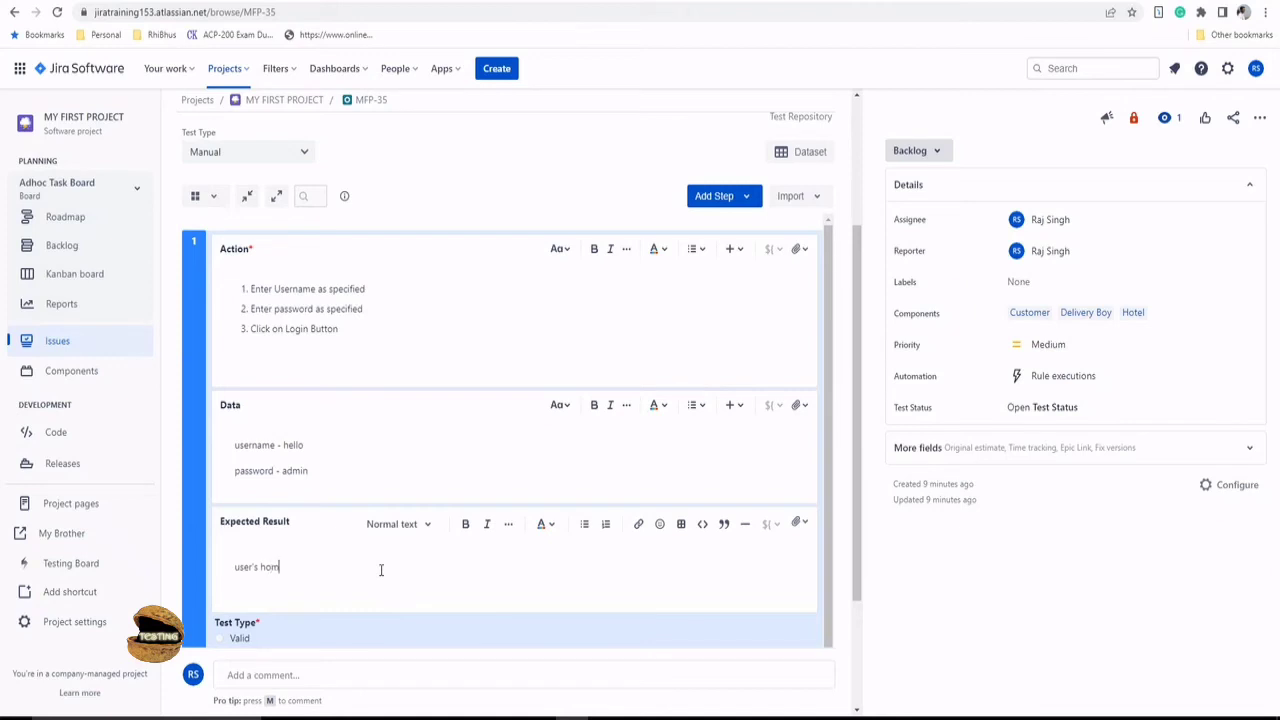
type("e page")
type(" mus")
type("hou")
type("ld be displayed")
- Set Test Type to Valid and User Profile to customer, then create step 1
scroll(417, 523, "down", 1)
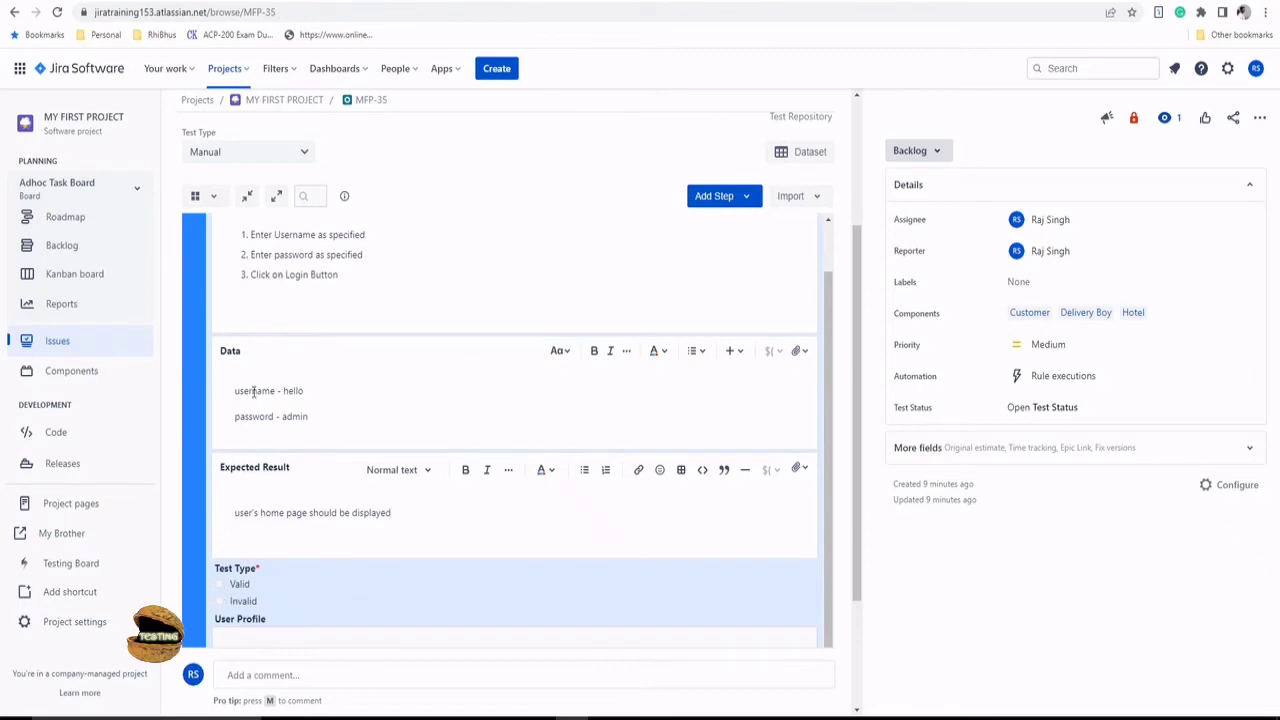
left_click(221, 586)
scroll(360, 588, "down", 2)
scroll(320, 545, "down", 1)
left_click(528, 494)
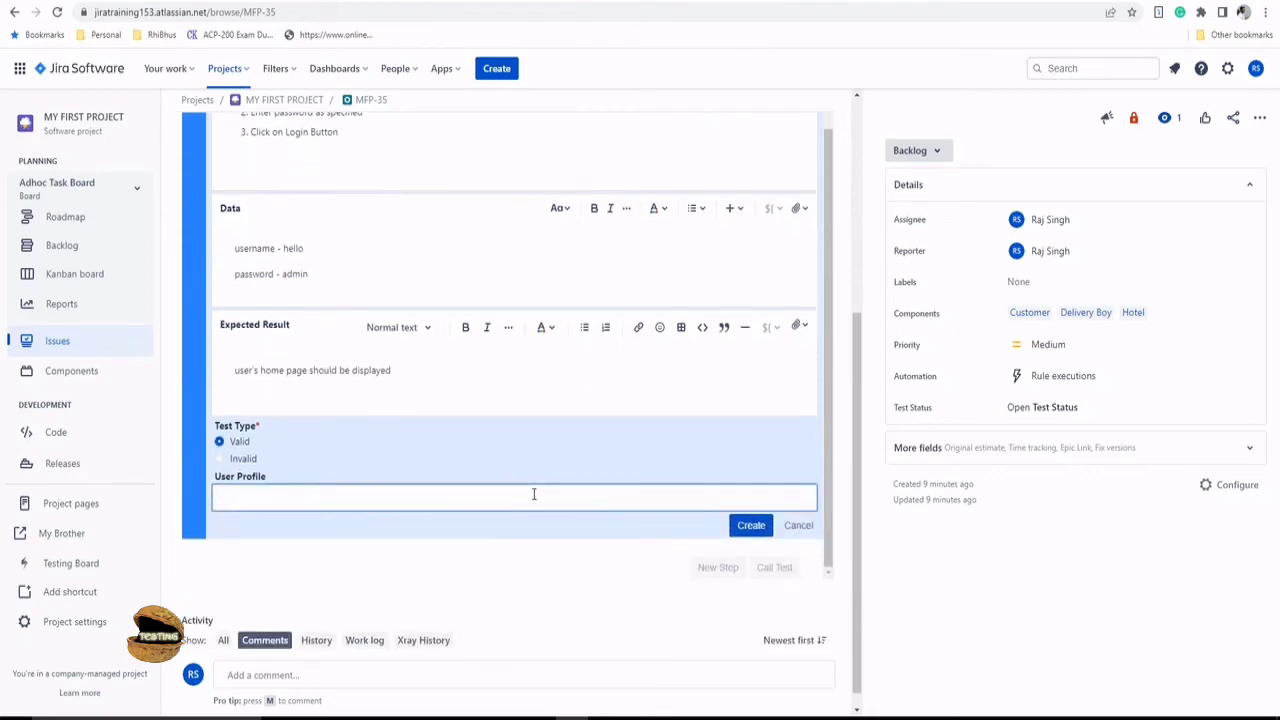
type("customer")
left_click(750, 525)
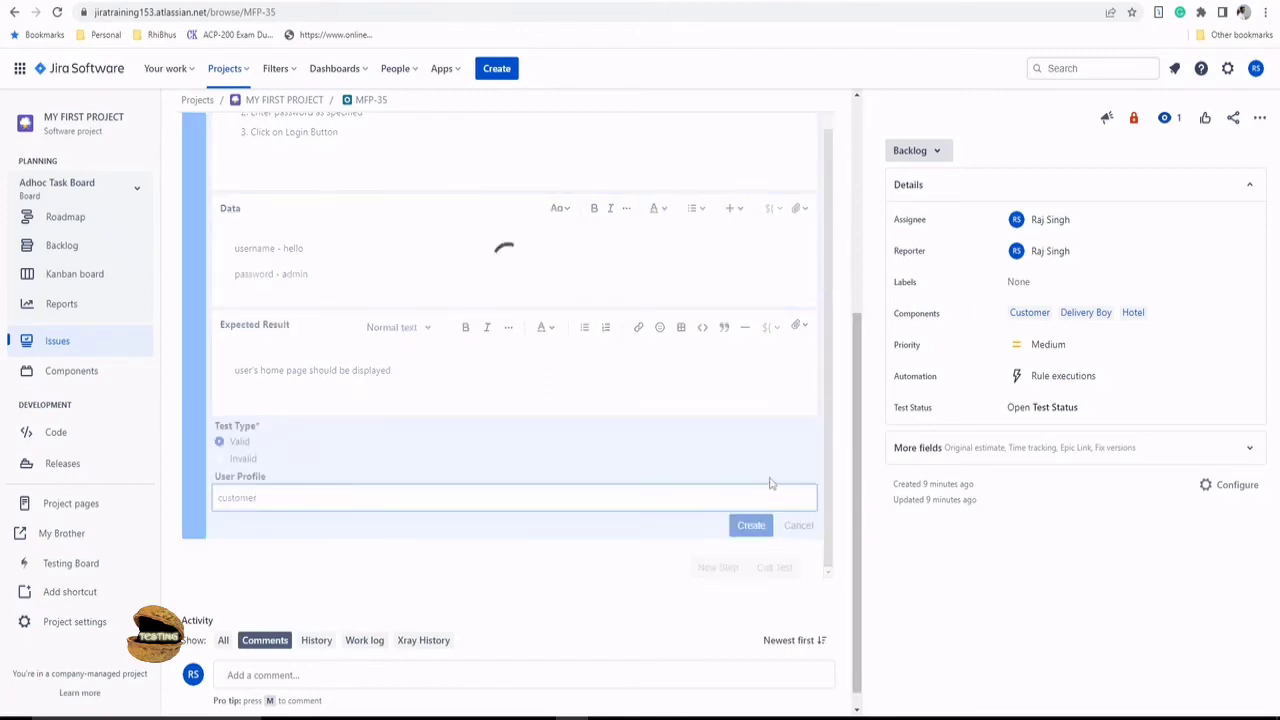
scroll(665, 395, "up", 1)
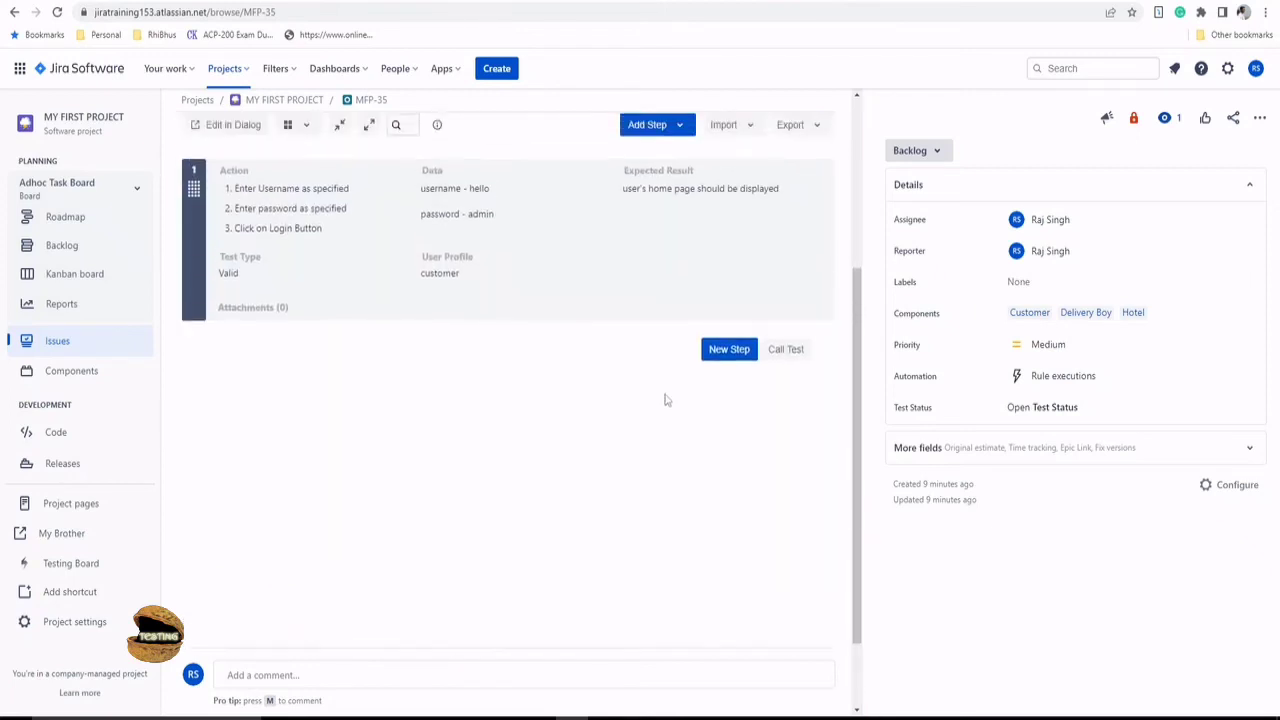
scroll(665, 400, "up", 2)
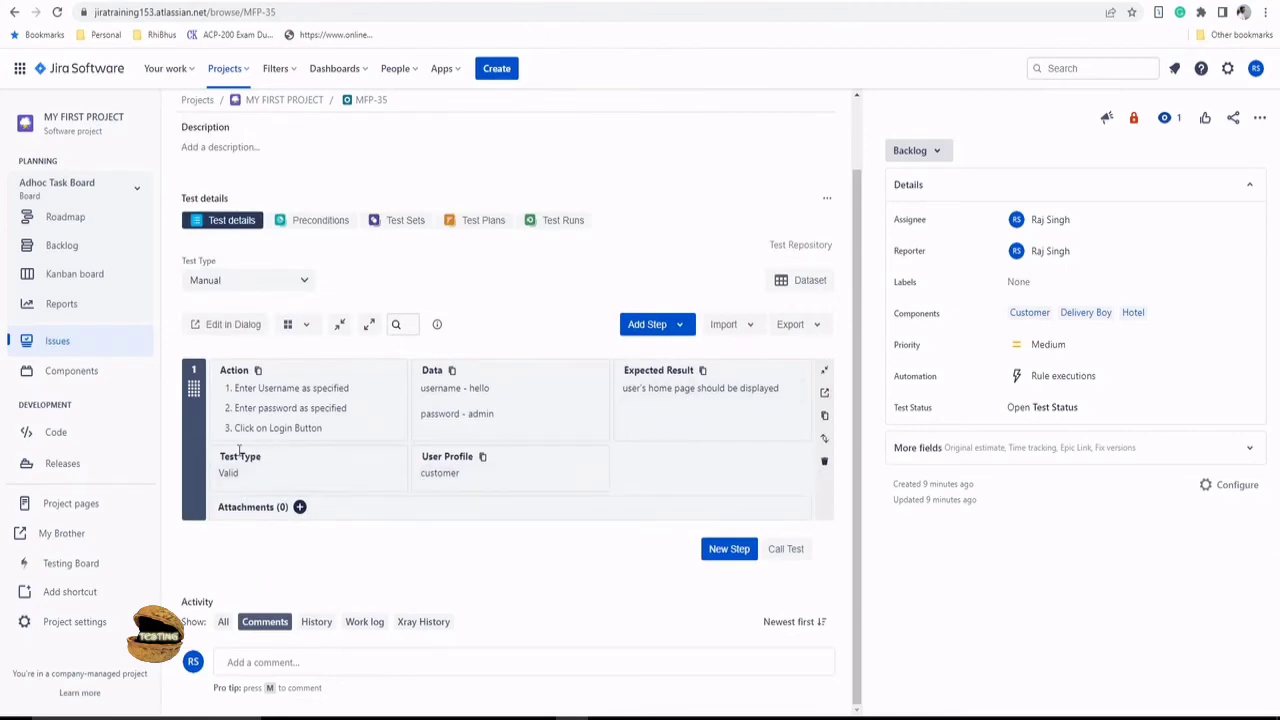
- Clone step 1, drop the username's last letter in step 2, set Test Type Invalid, and save
left_click(823, 424)
left_click(648, 430)
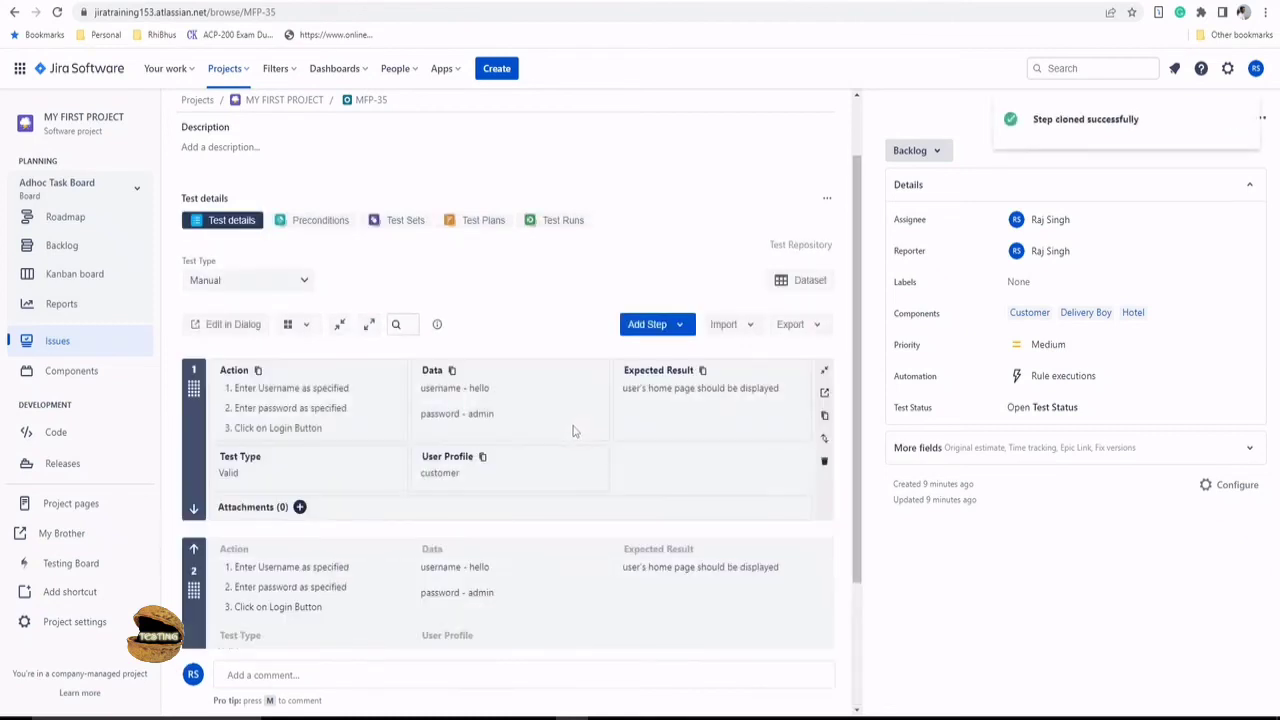
scroll(573, 431, "down", 1)
left_click(490, 430)
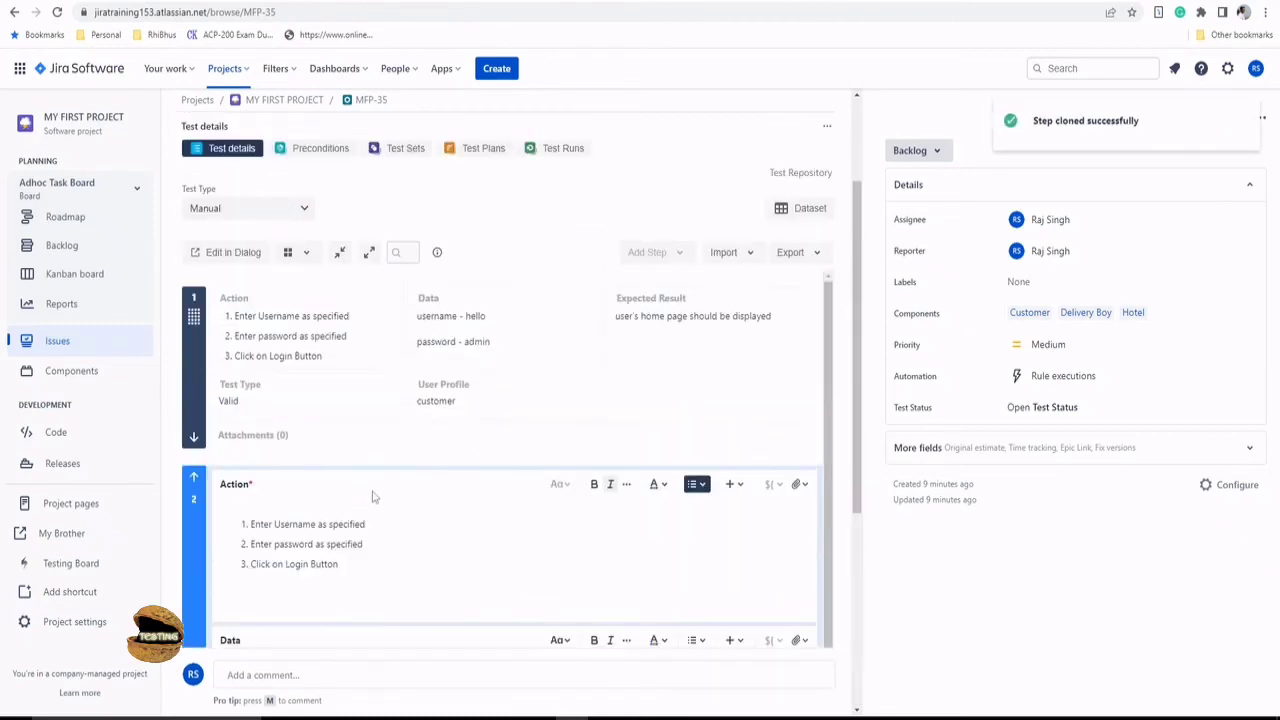
scroll(380, 505, "down", 2)
left_click(330, 557)
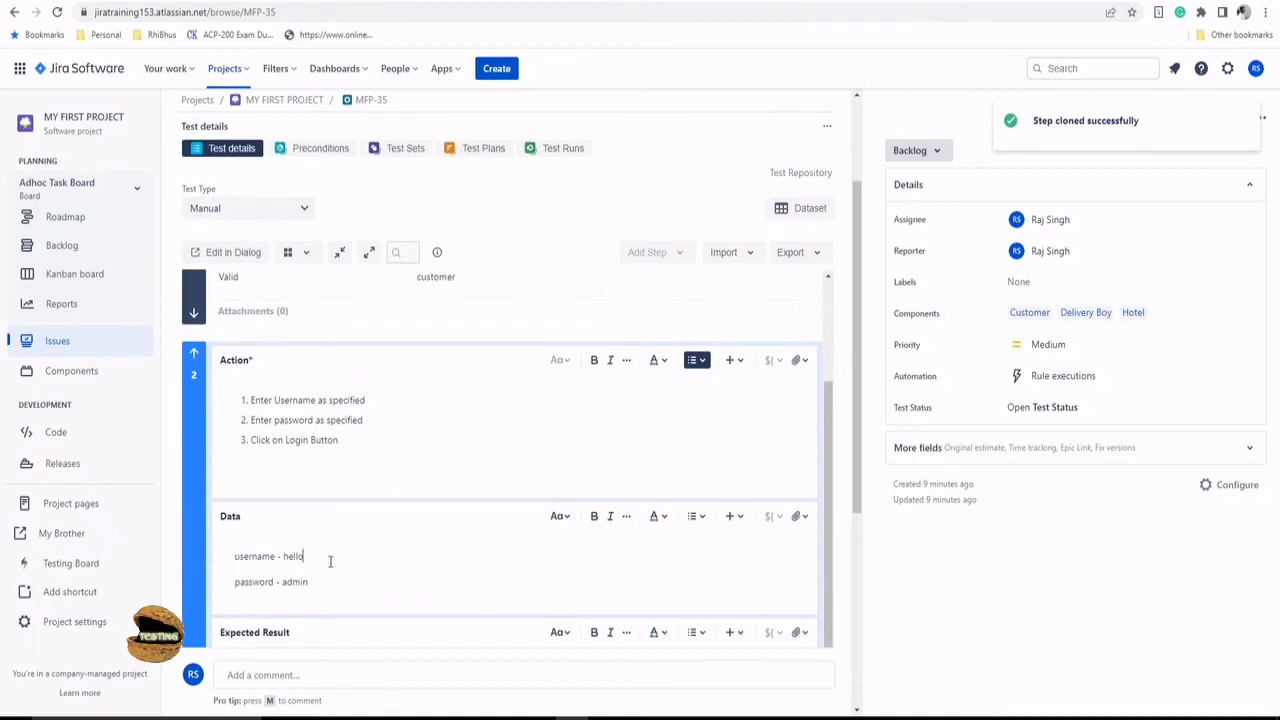
key("BackSpace")
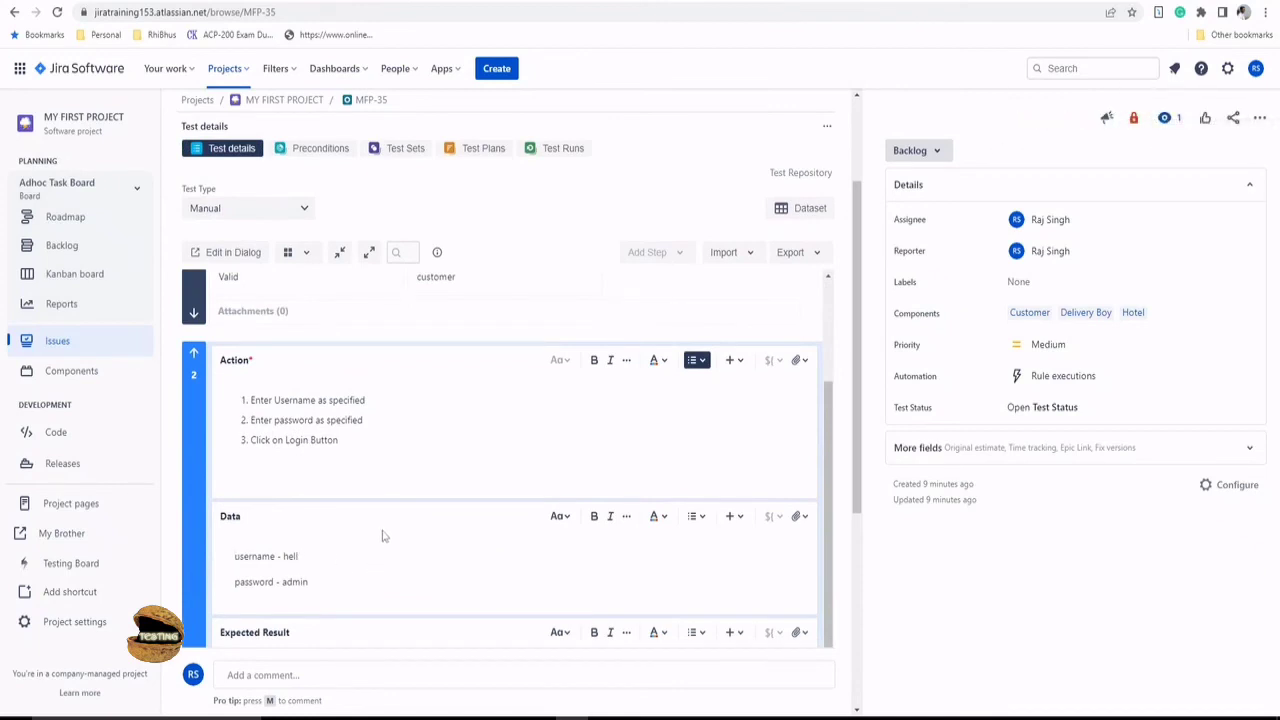
scroll(386, 526, "down", 3)
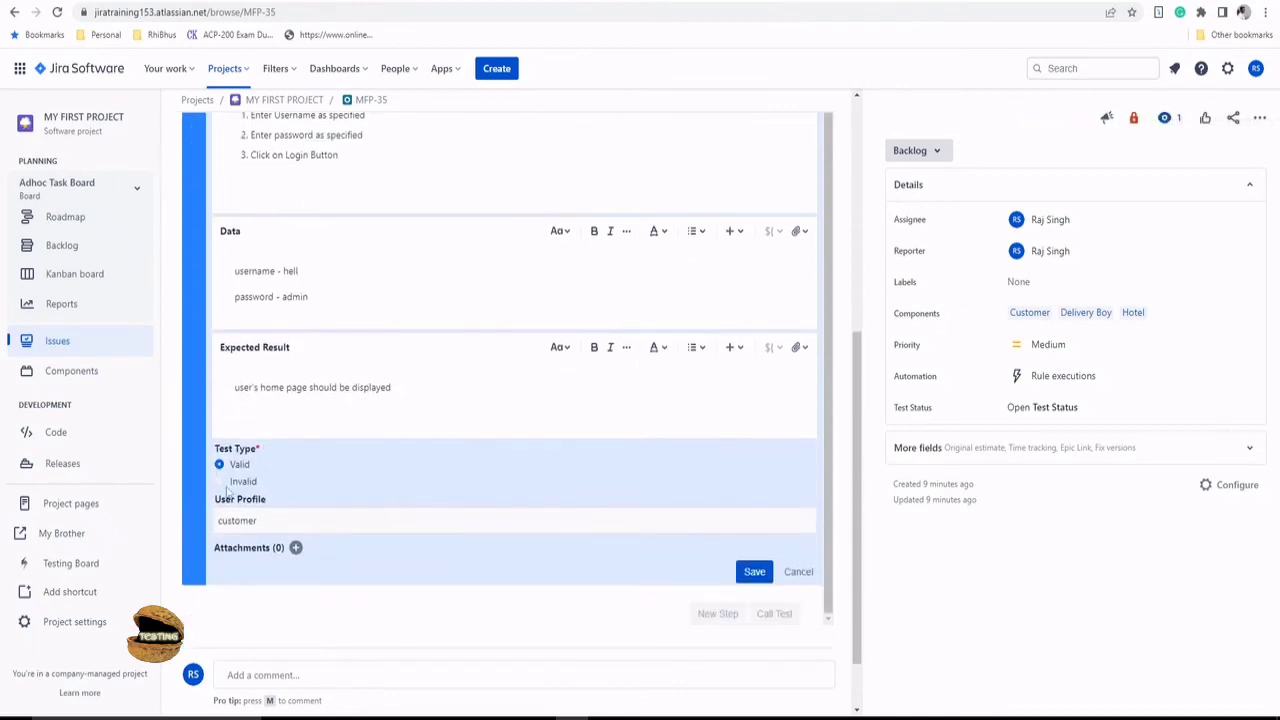
left_click(220, 482)
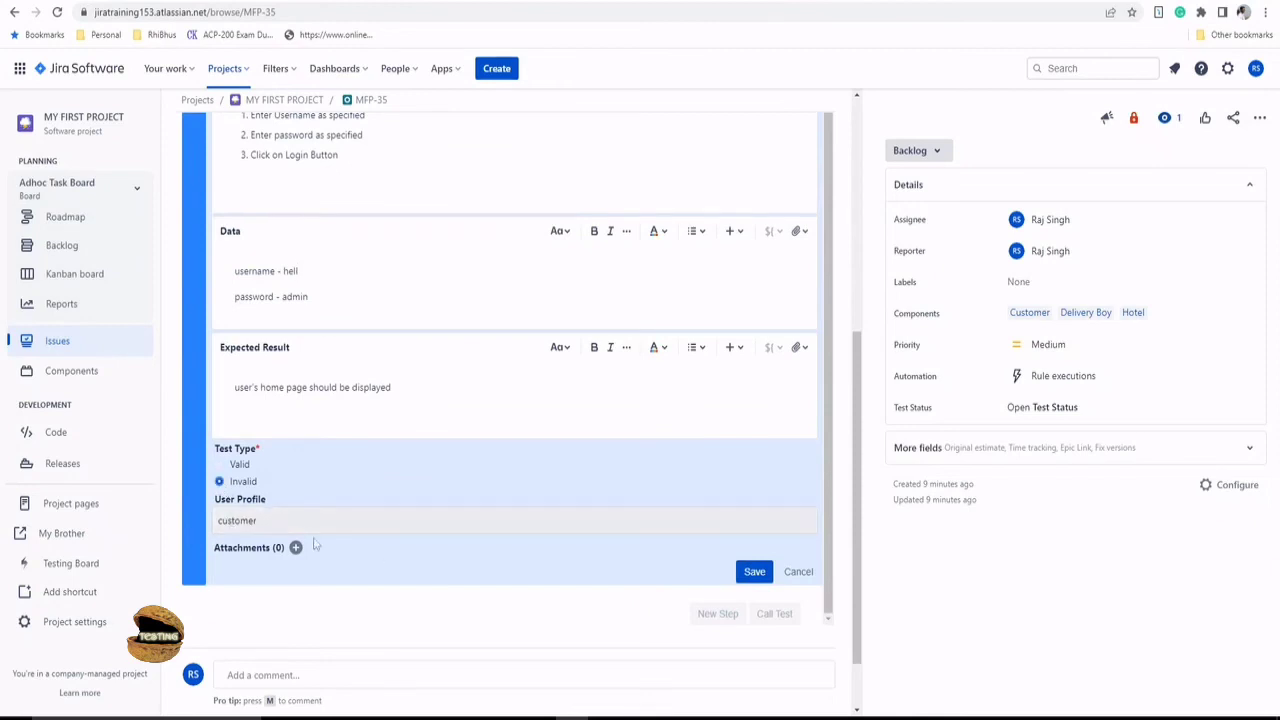
left_click(750, 574)
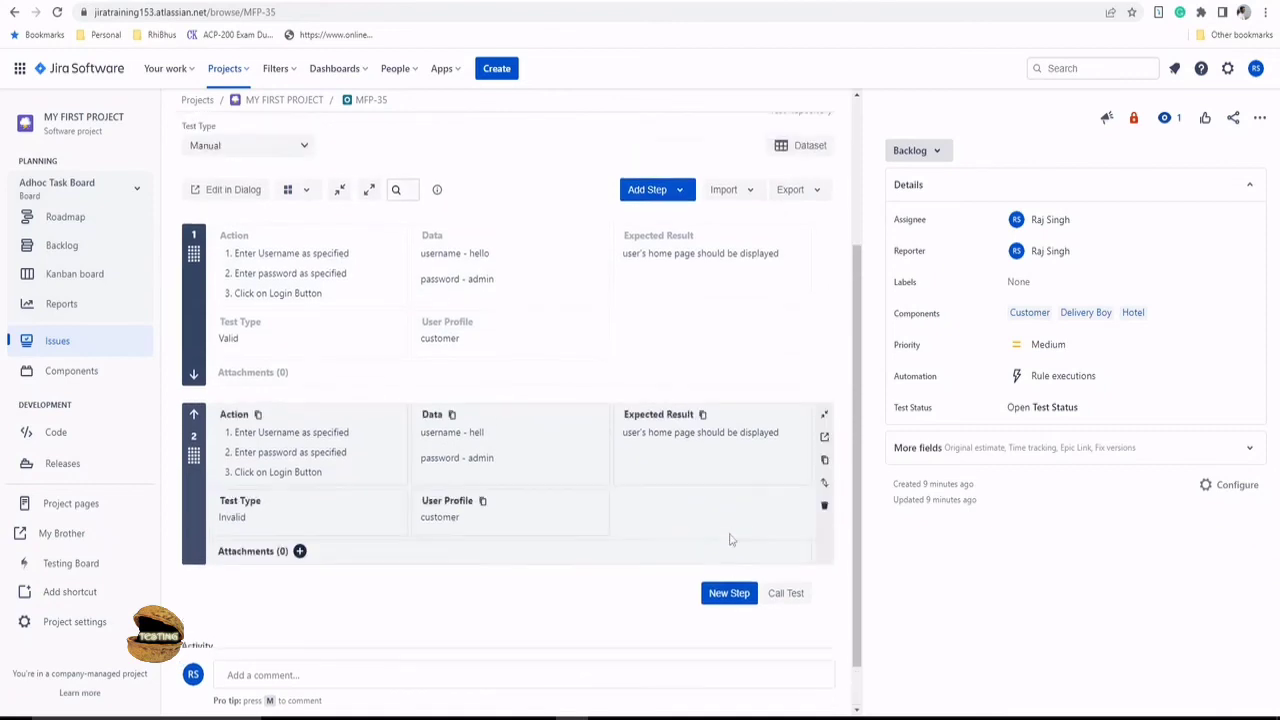
scroll(731, 539, "up", 1)
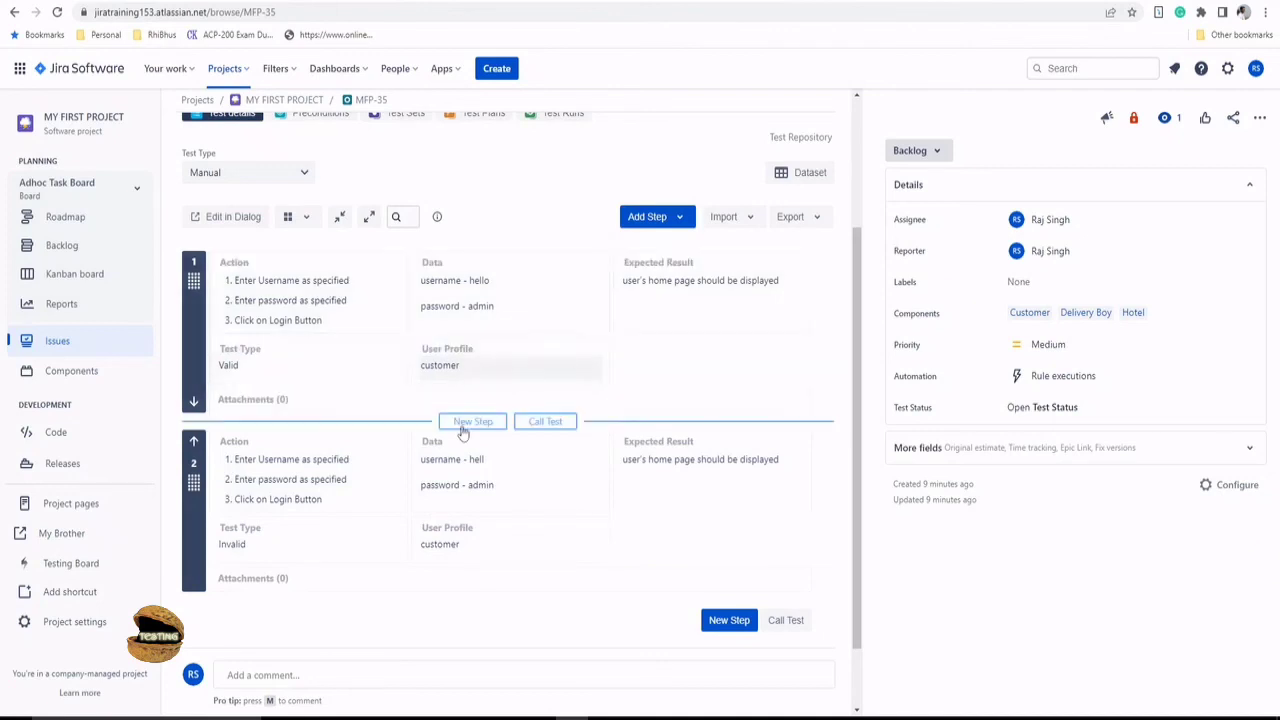
scroll(466, 420, "up", 2)
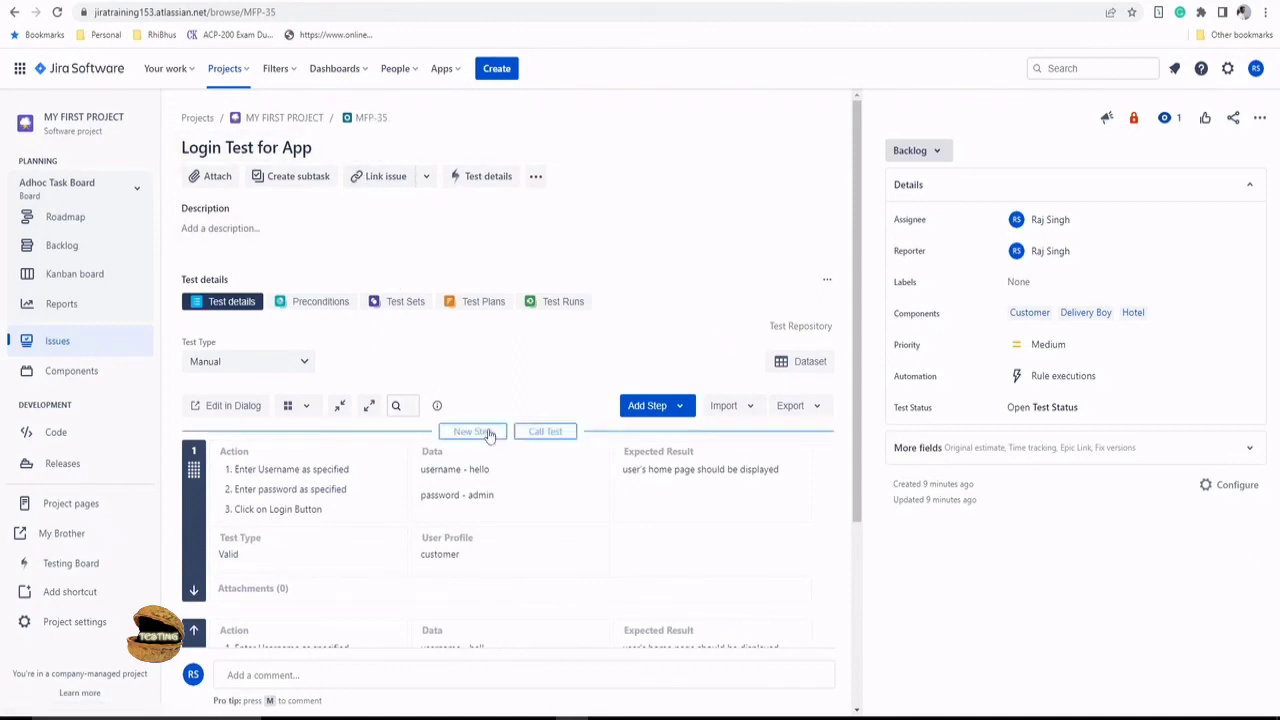
scroll(489, 434, "down", 2)
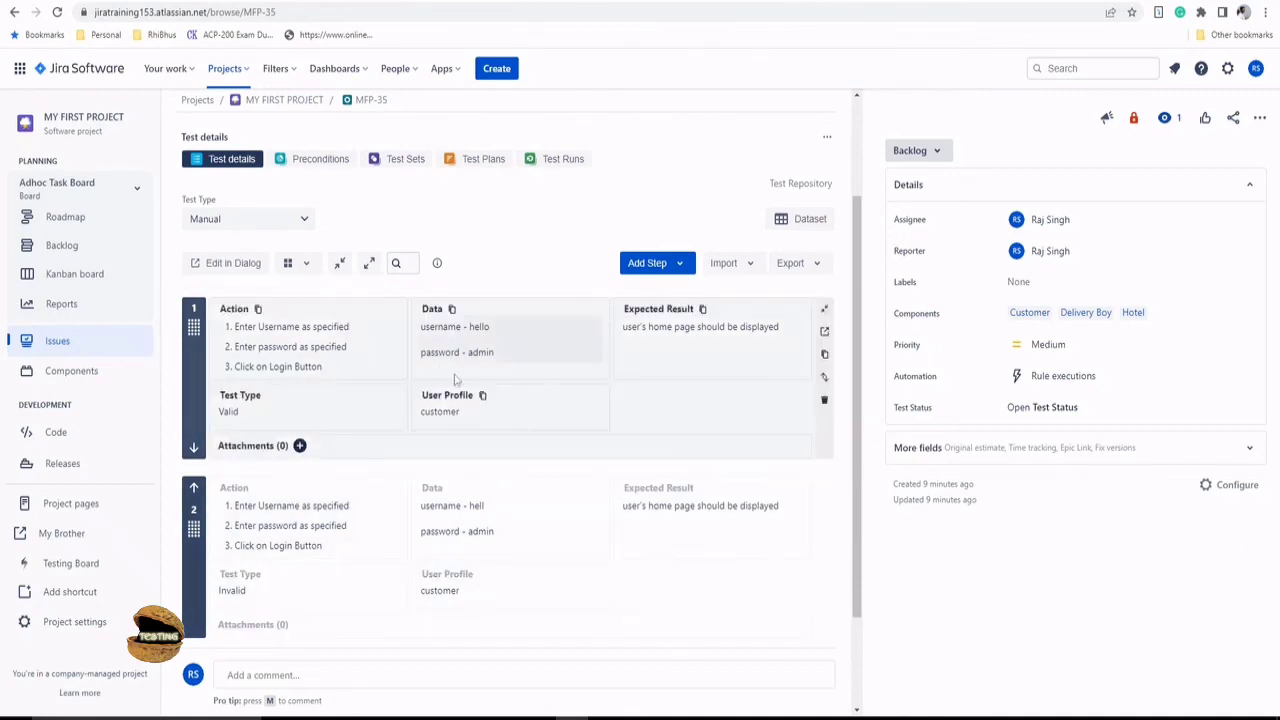
scroll(454, 378, "up", 2)
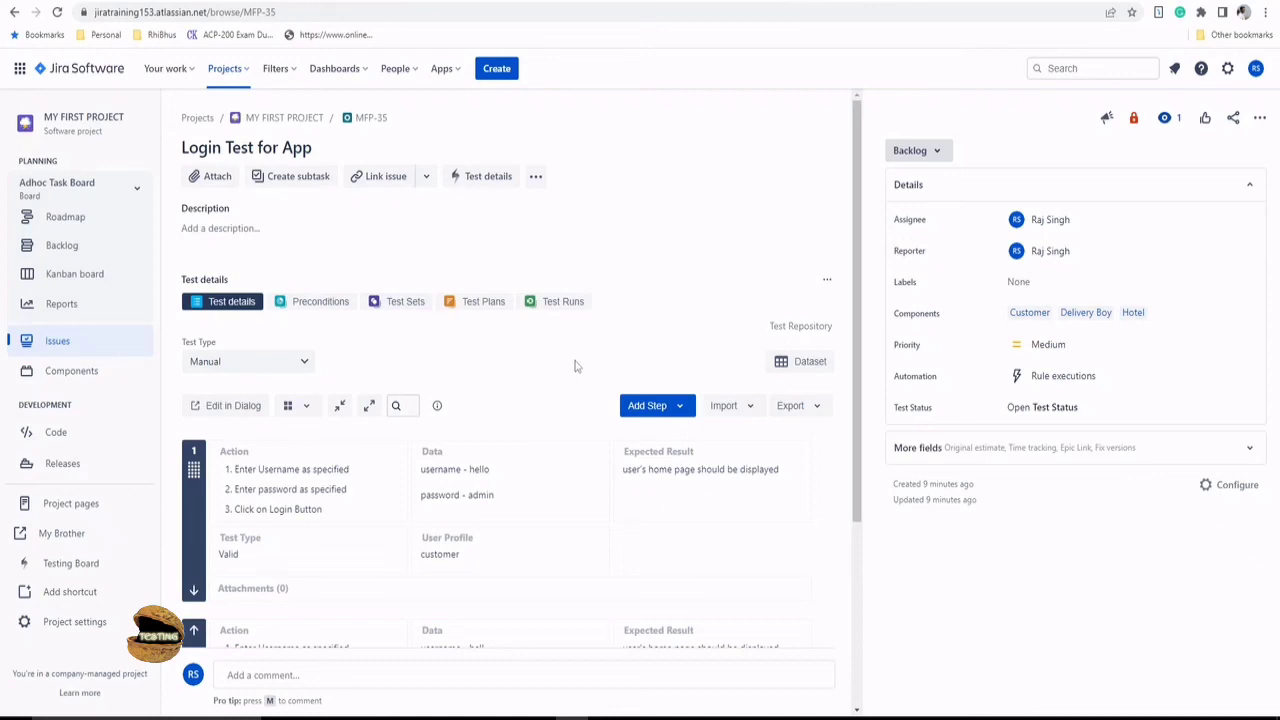
scroll(574, 366, "down", 2)
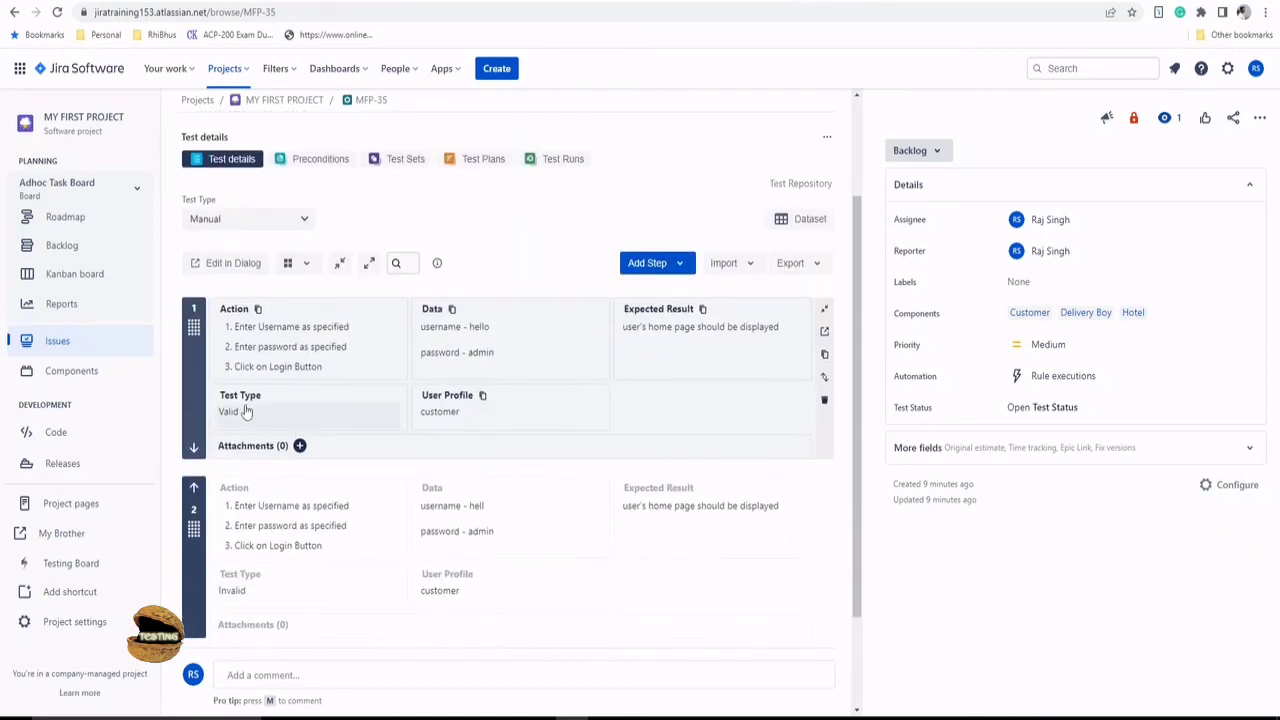